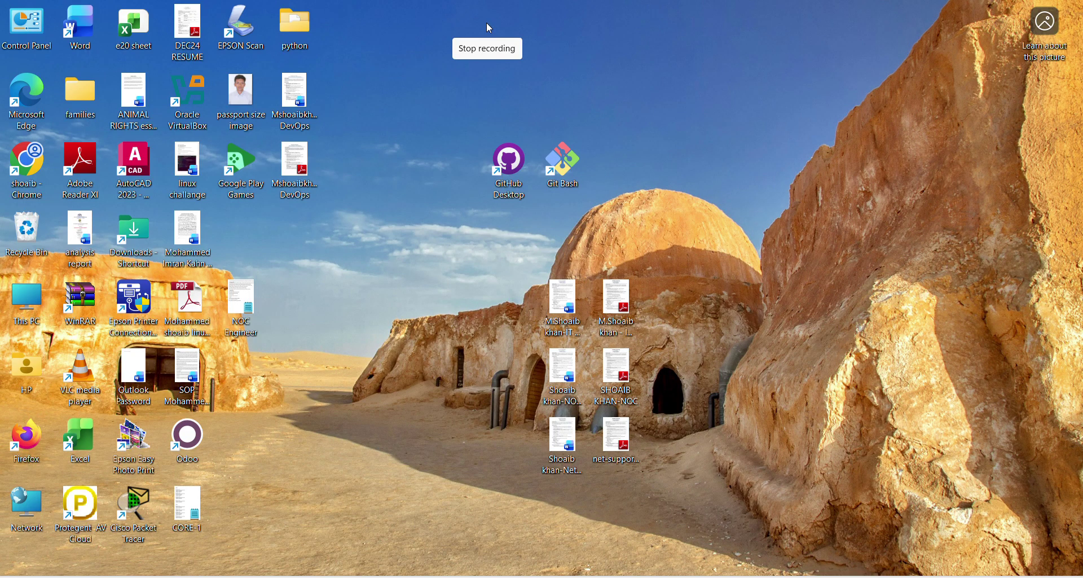
Step: Dismiss the antivirus expiry notice and open Cisco Packet Tracer from the desktop
left_click(471, 31)
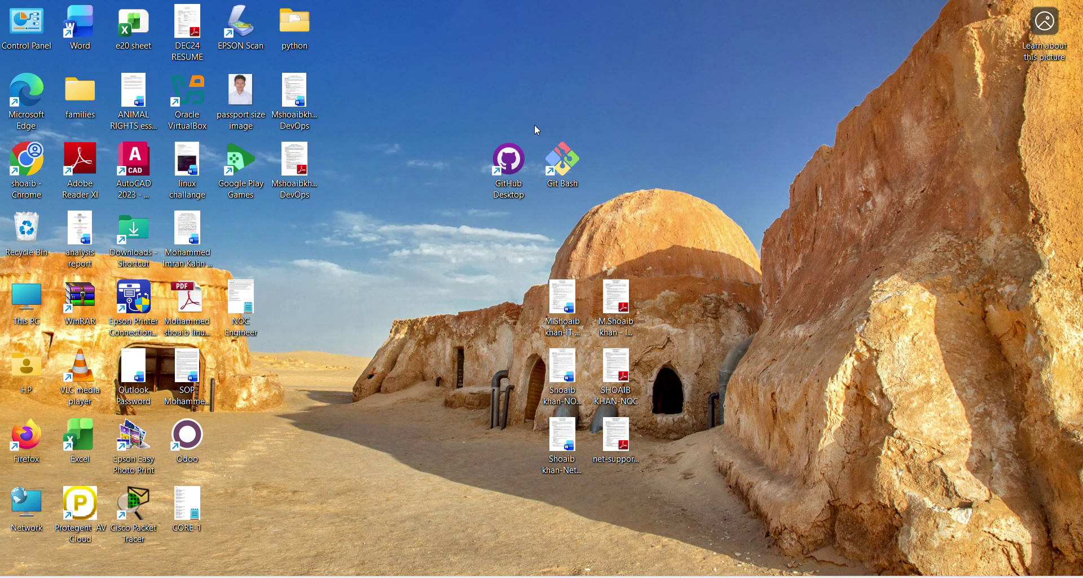
double_click(571, 148)
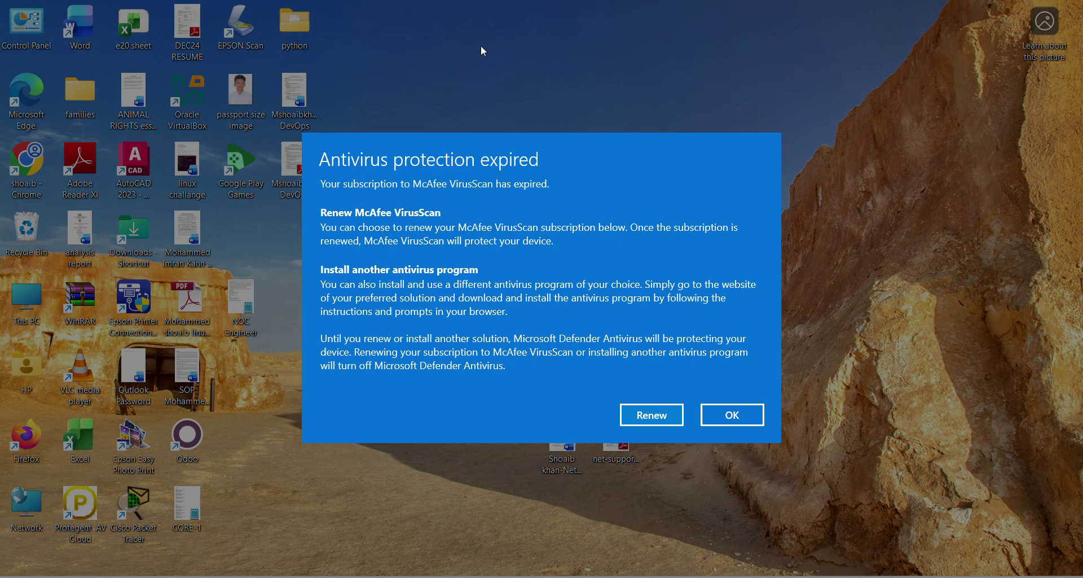
left_click(719, 408)
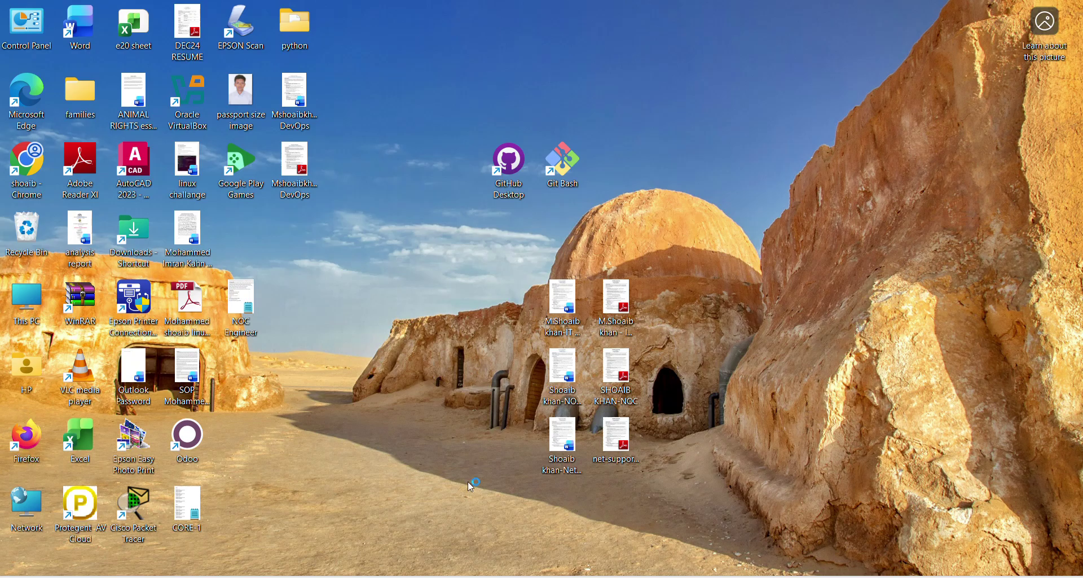
double_click(138, 505)
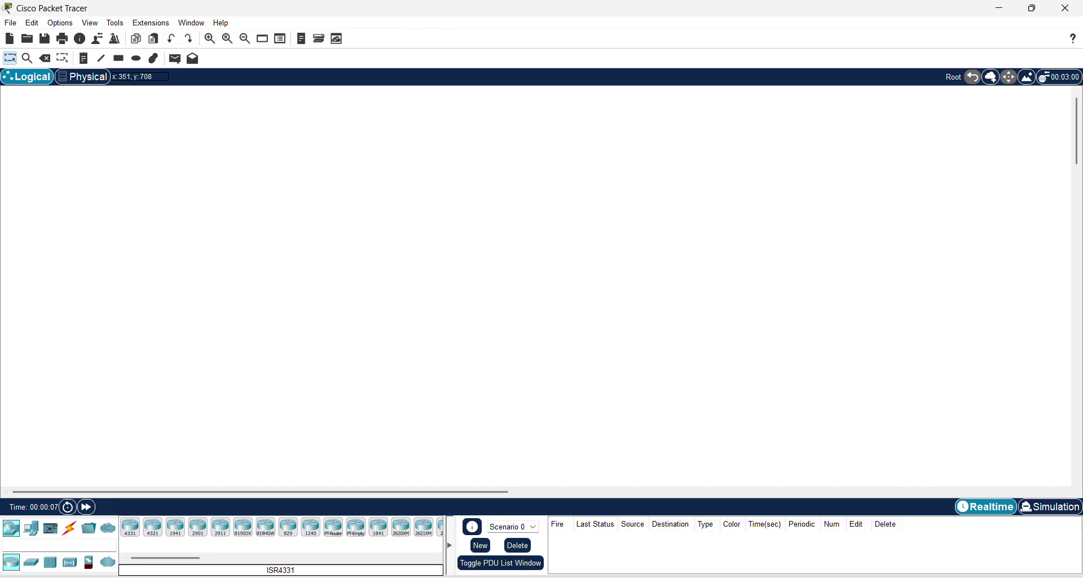
Step: Place two PCs, PC0 and PC1, side by side with a wide gap in the lower part of the workspace
left_click(29, 530)
left_click_drag(134, 520, 285, 340)
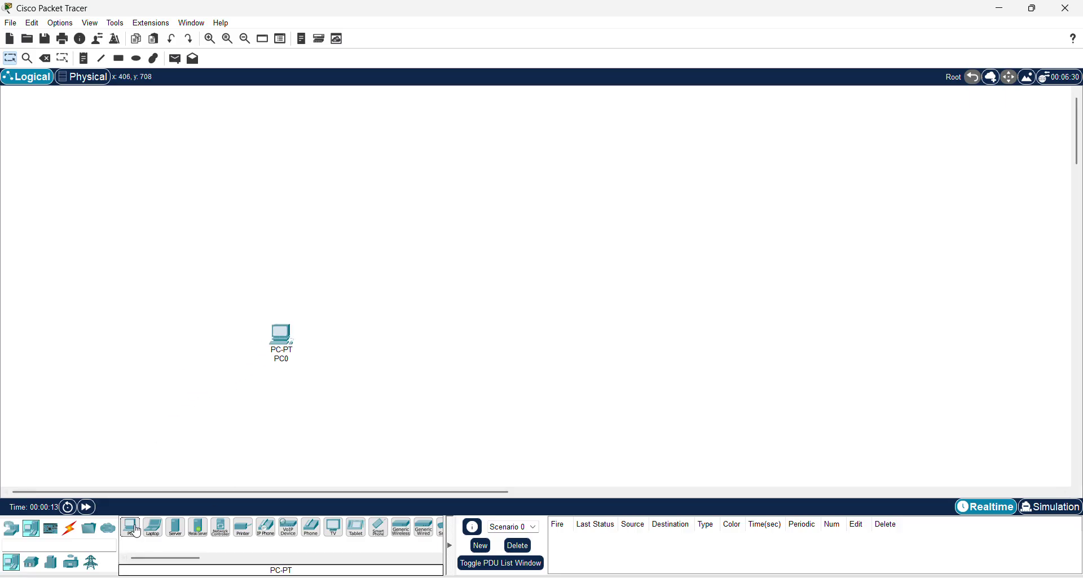
left_click_drag(542, 343, 541, 347)
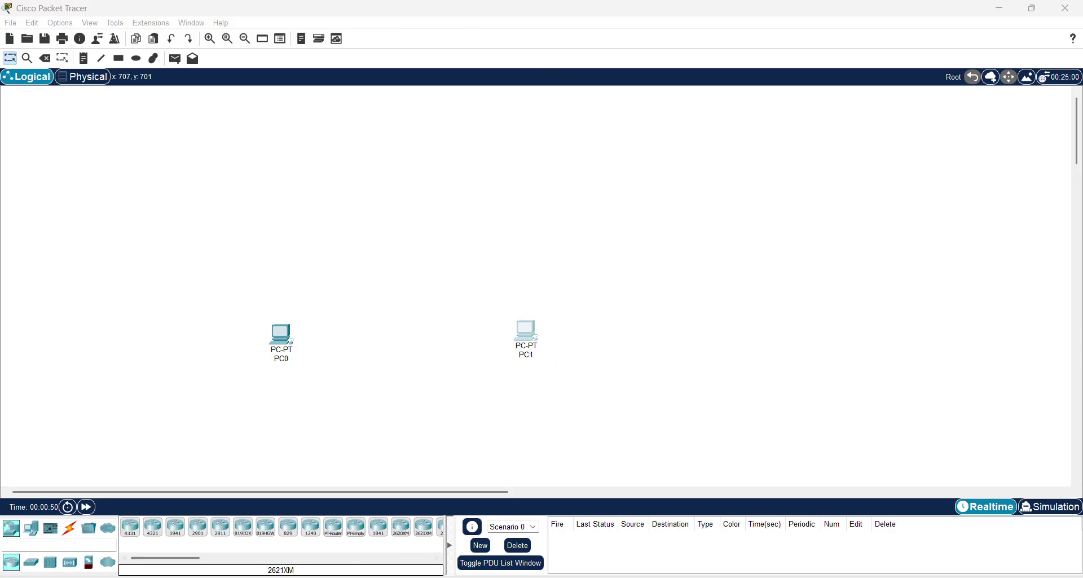
Step: Place a 2960 switch above each PC and an ISR4331 router above and between the two switches
left_click(34, 565)
left_click_drag(130, 527, 308, 241)
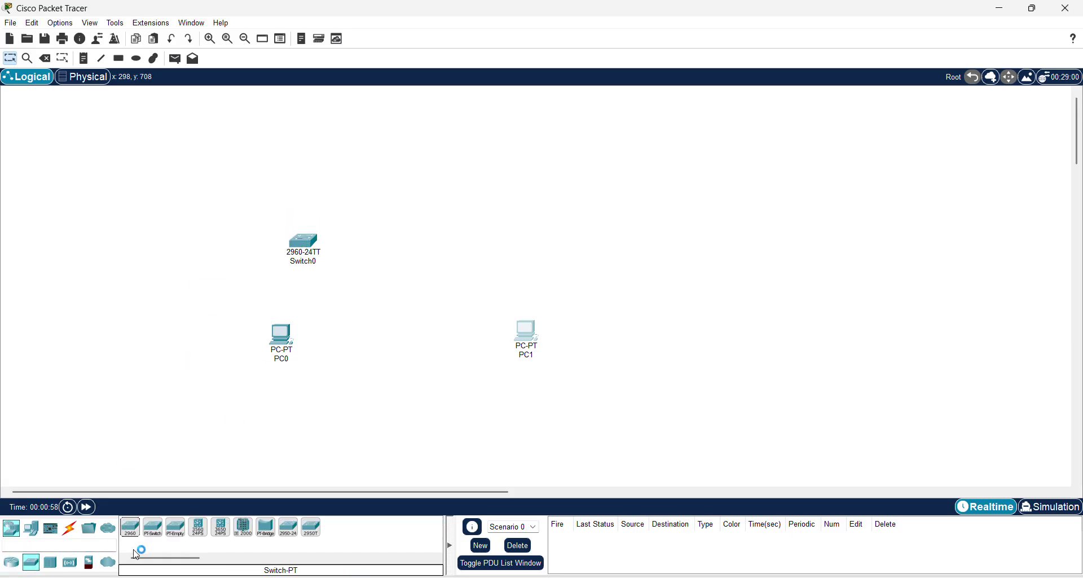
left_click_drag(128, 533, 510, 257)
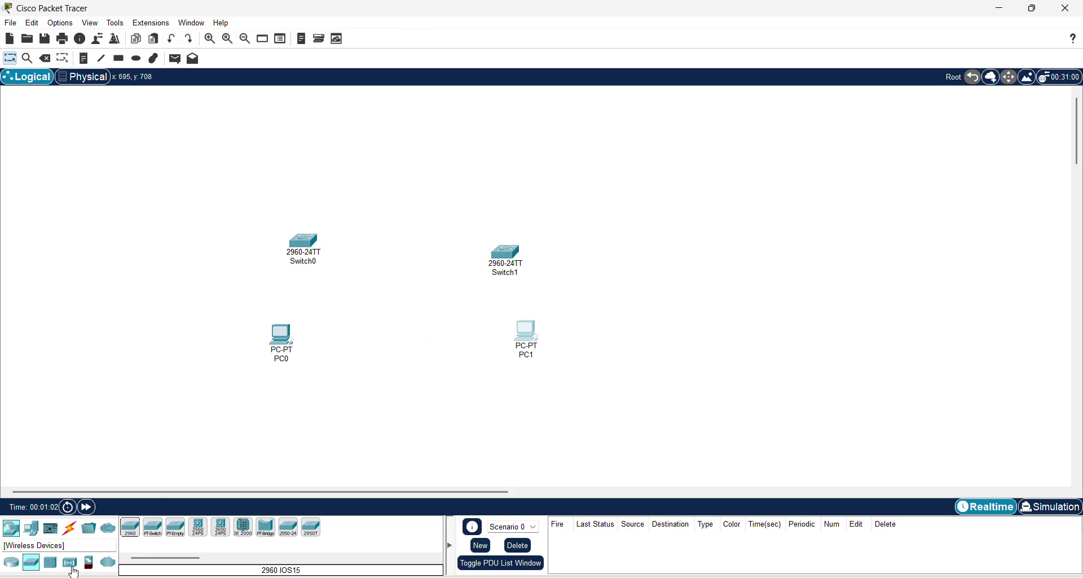
left_click(12, 561)
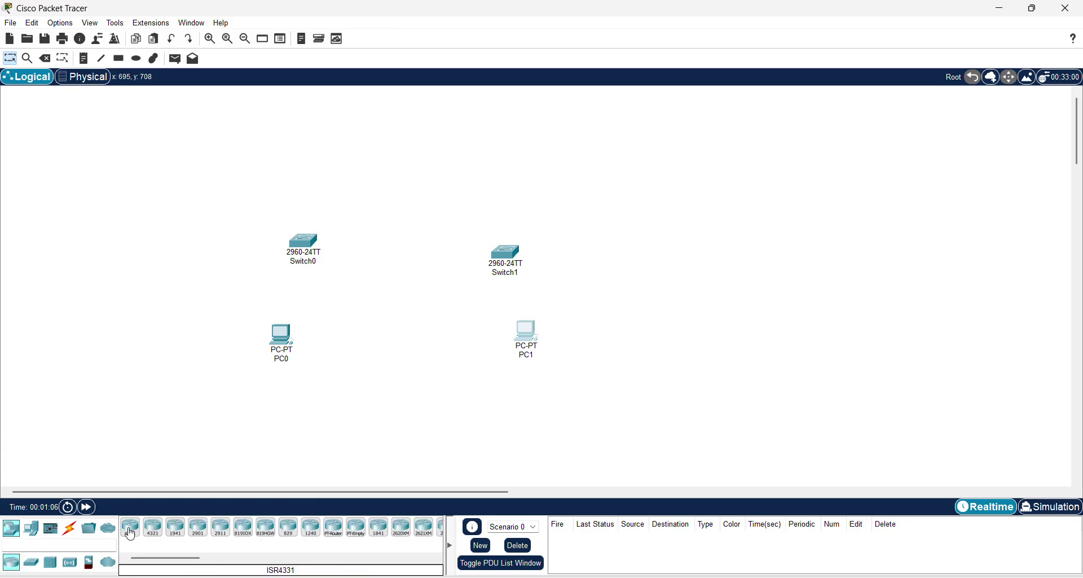
left_click_drag(131, 534, 408, 182)
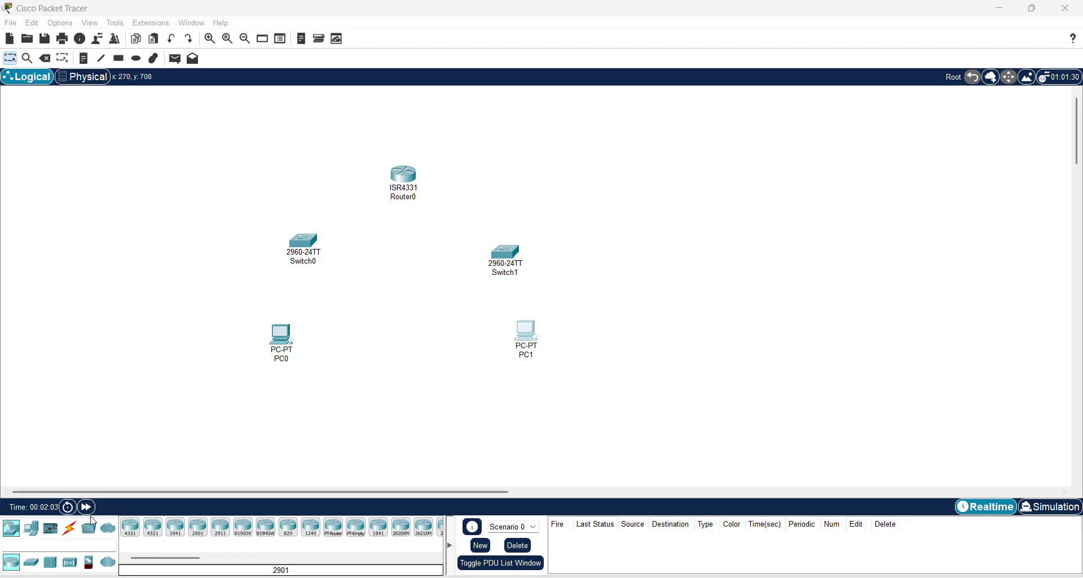
Step: Connect PC0 to Switch0 and PC1 to Switch1 using the automatic connection type
left_click(69, 528)
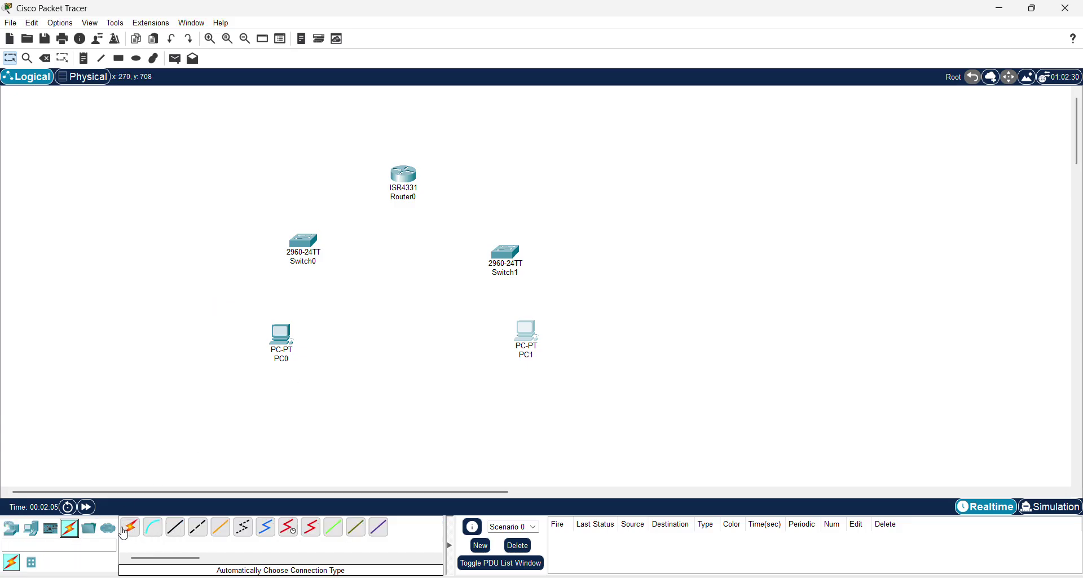
left_click(130, 527)
left_click(289, 334)
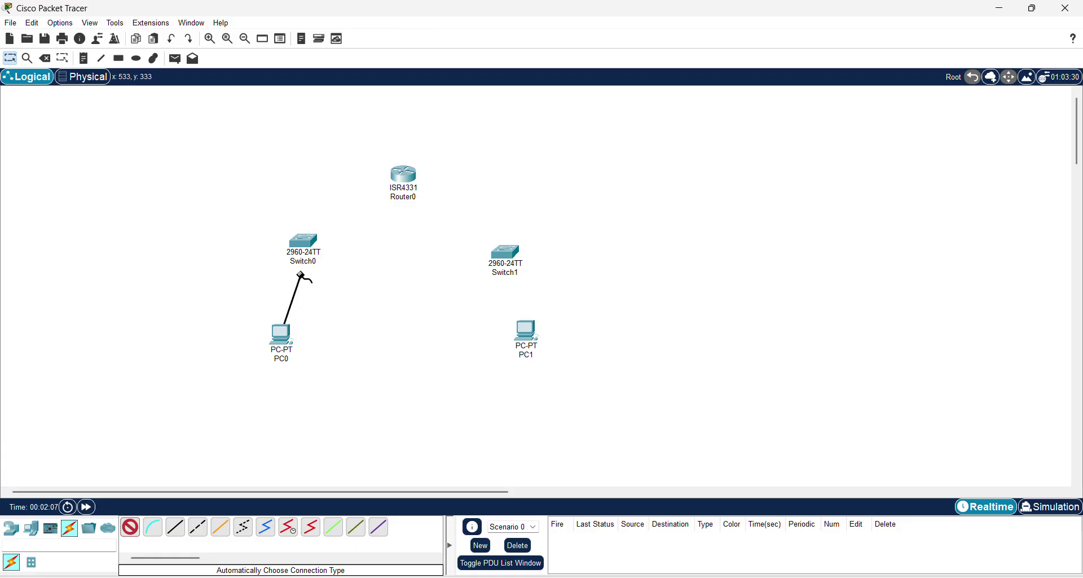
left_click(304, 250)
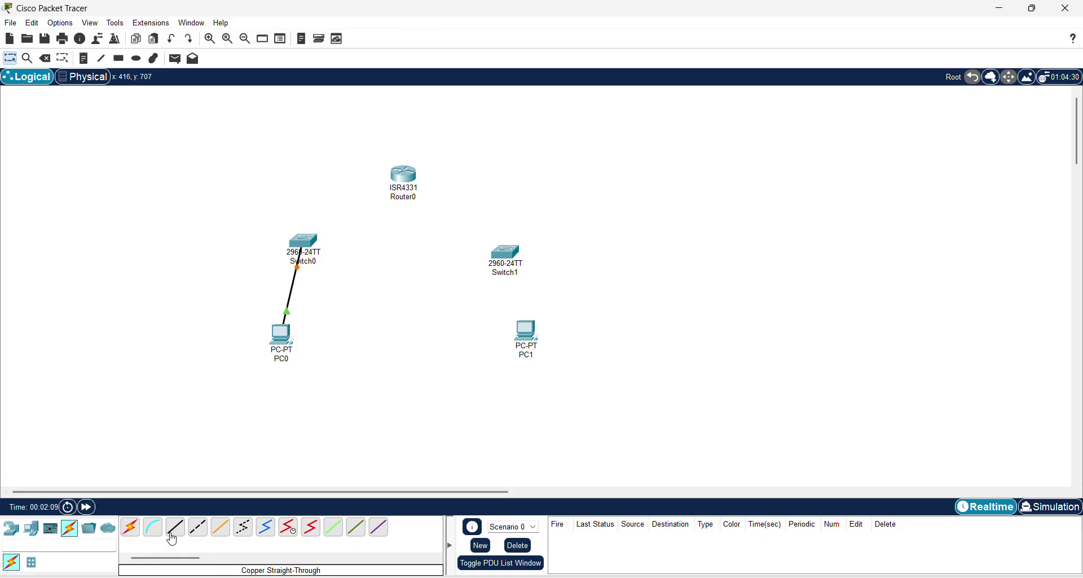
left_click(132, 528)
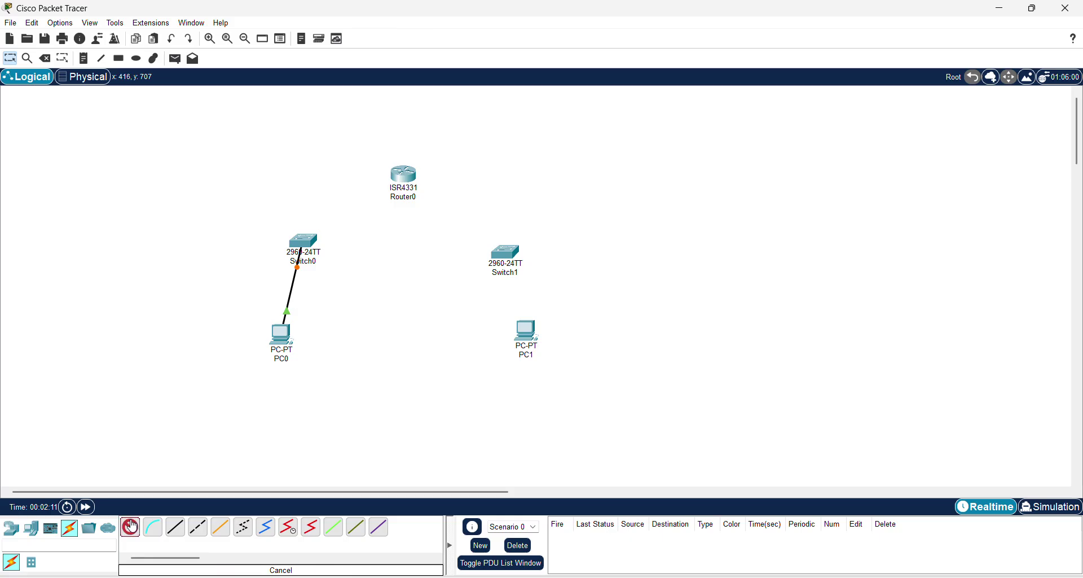
left_click(525, 336)
left_click(507, 252)
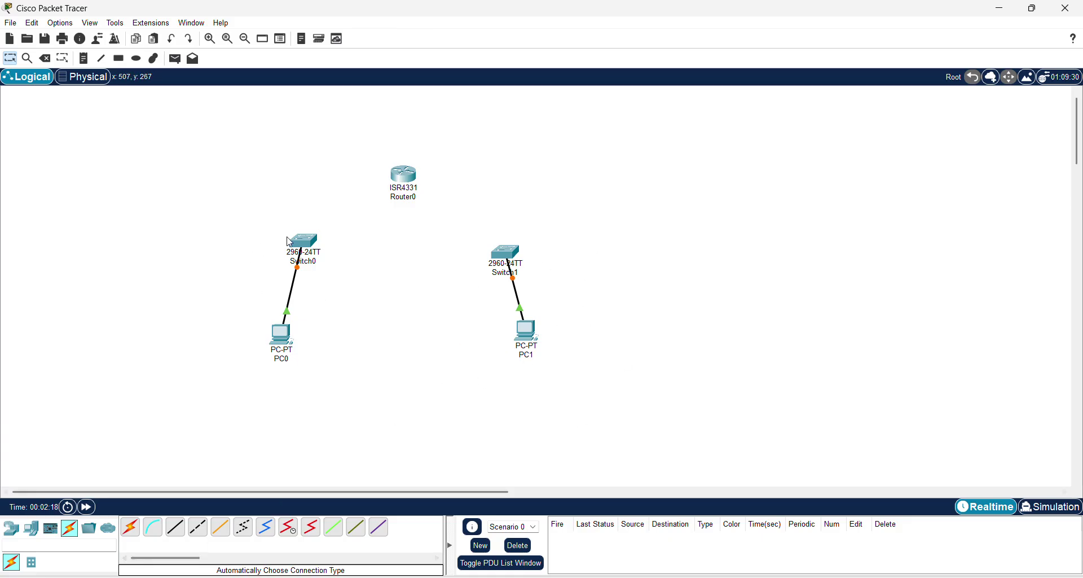
Step: Connect Switch0 and Switch1 to Router0 using the automatic connection type
left_click(130, 527)
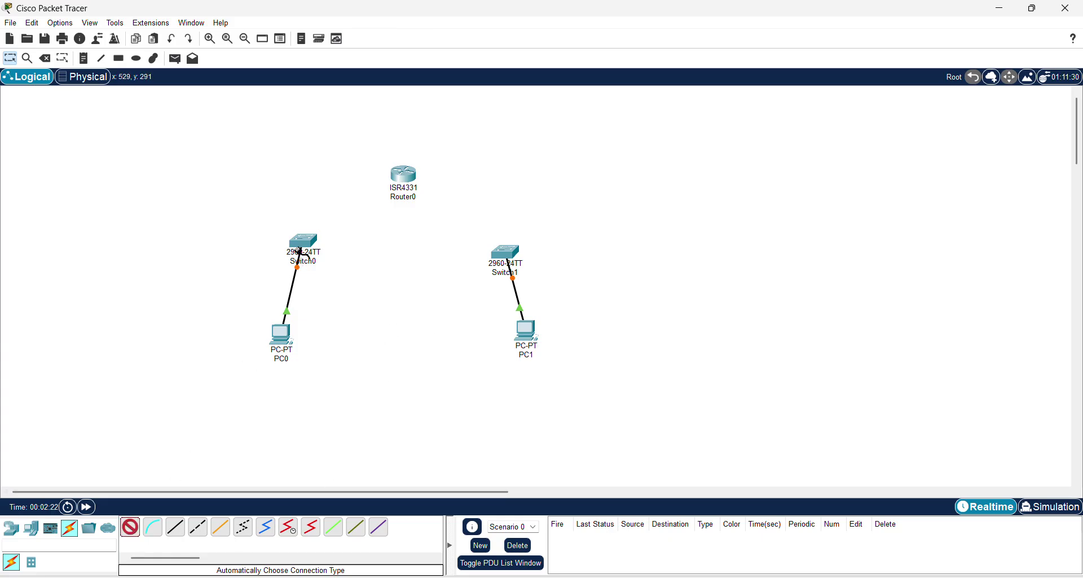
left_click(312, 237)
left_click(384, 178)
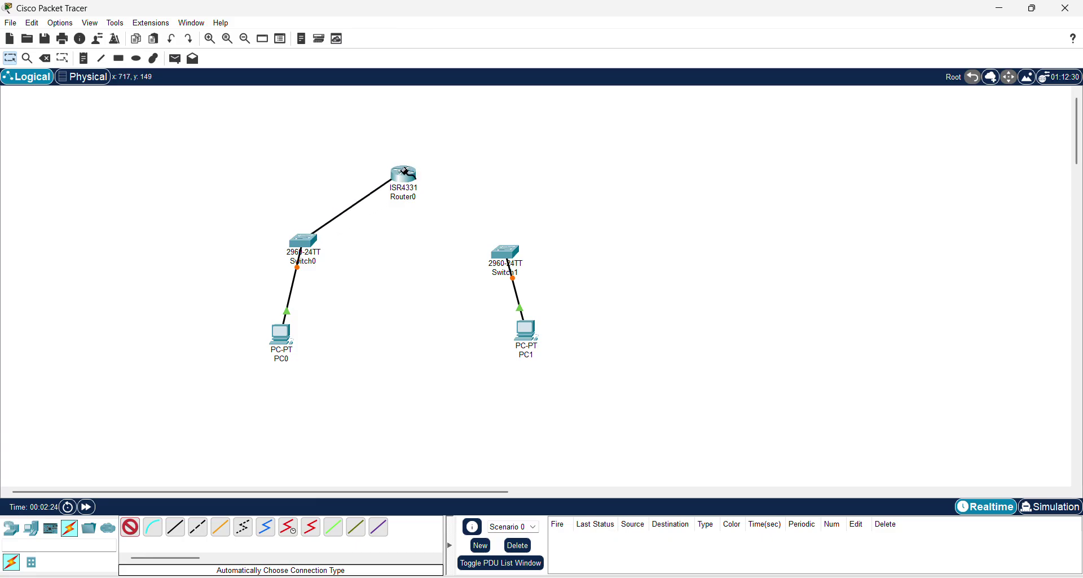
left_click(131, 527)
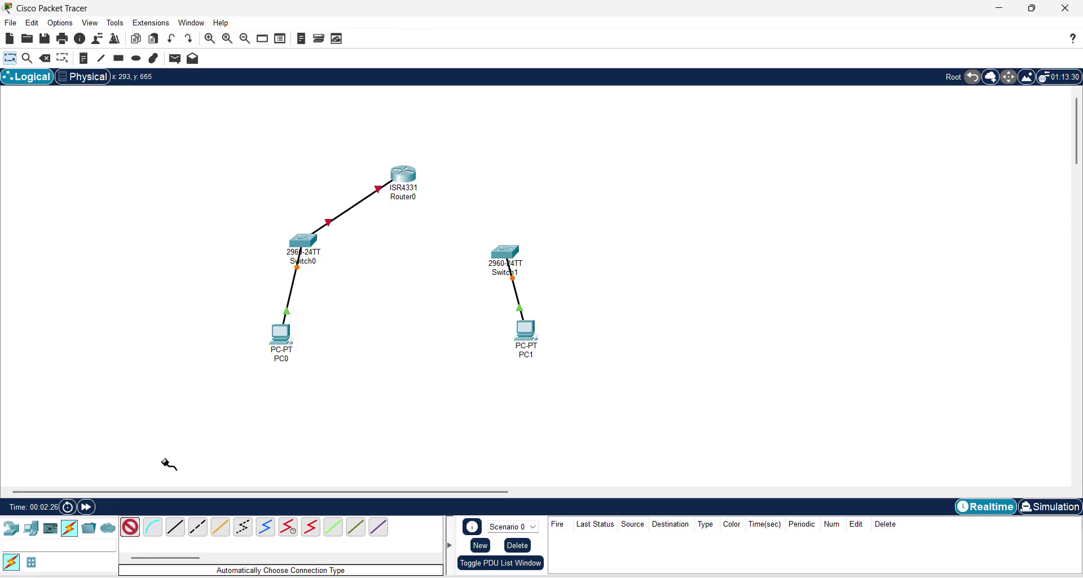
left_click(409, 172)
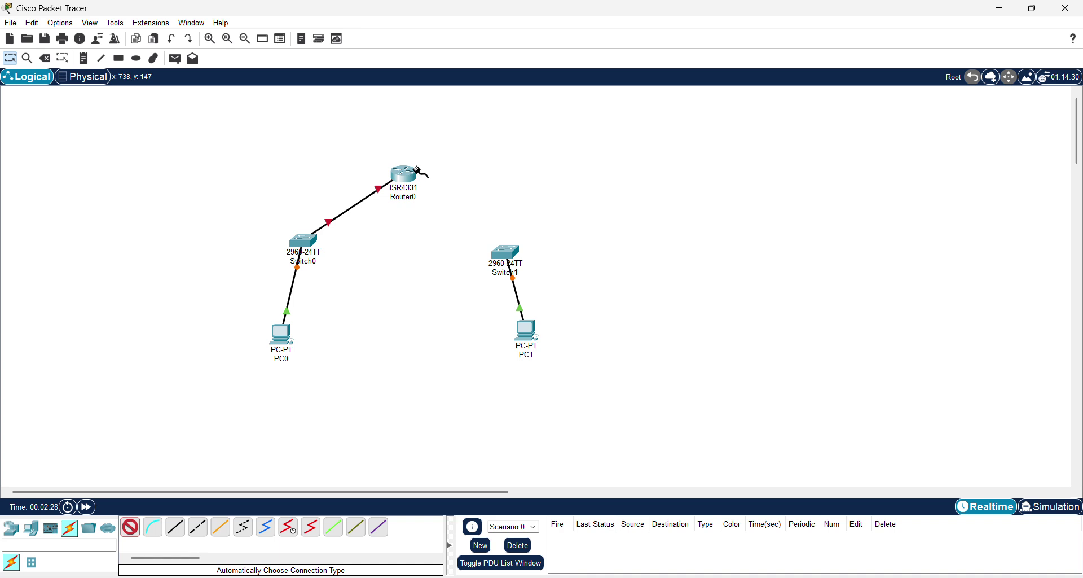
left_click(509, 252)
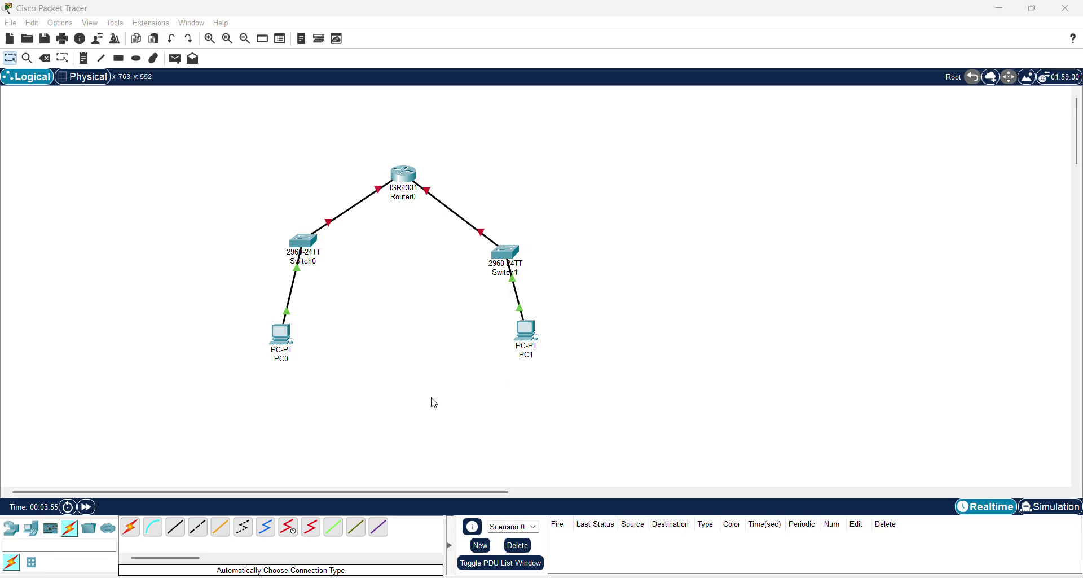
Step: Give PC0 the static IPv4 address 192.168.1.10 with subnet mask 255.255.255.0
left_click(285, 344)
left_click(448, 119)
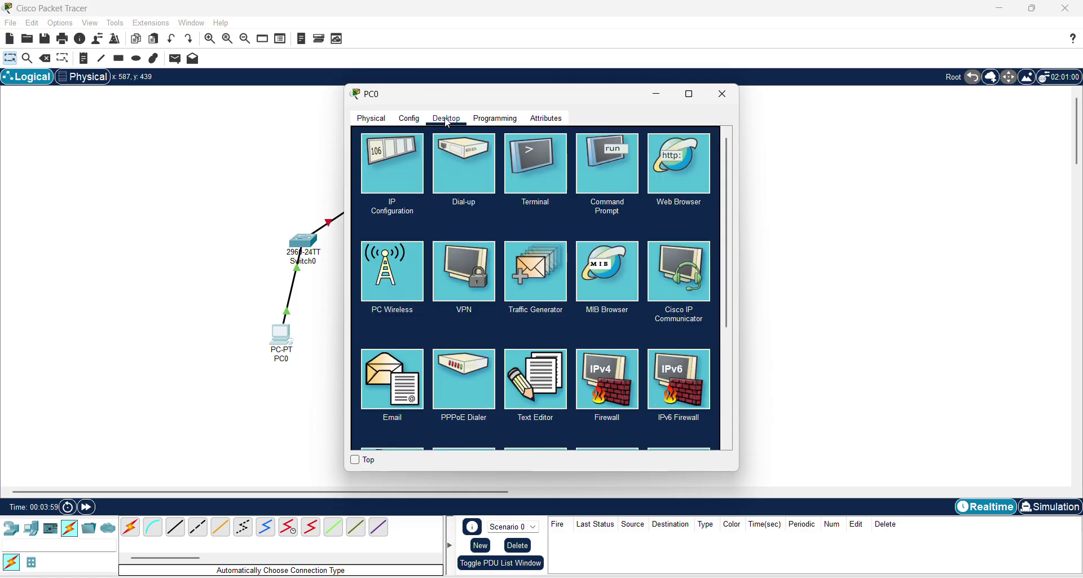
left_click(416, 184)
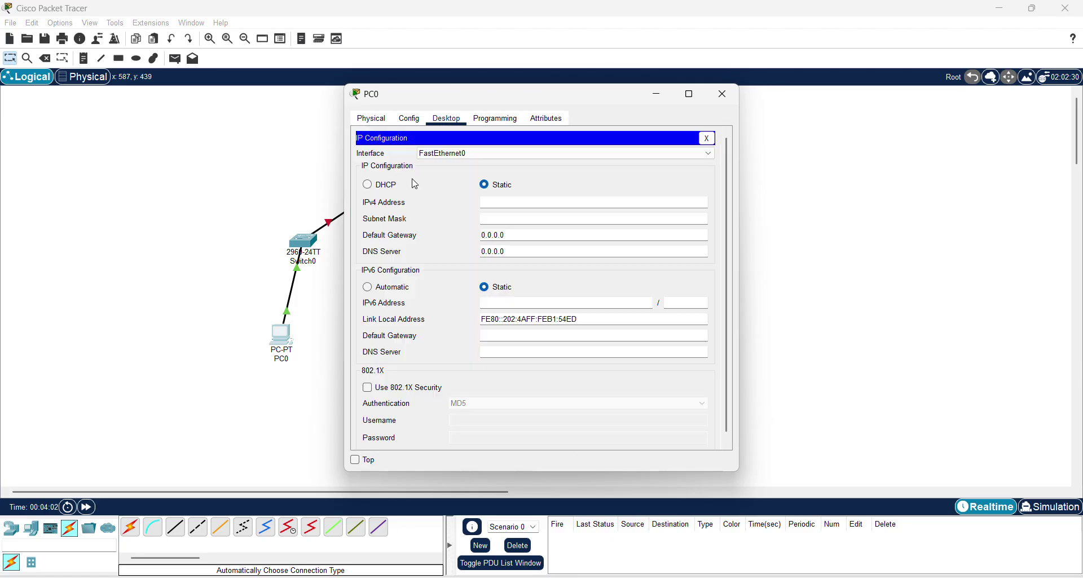
left_click(510, 200)
type("192.168.")
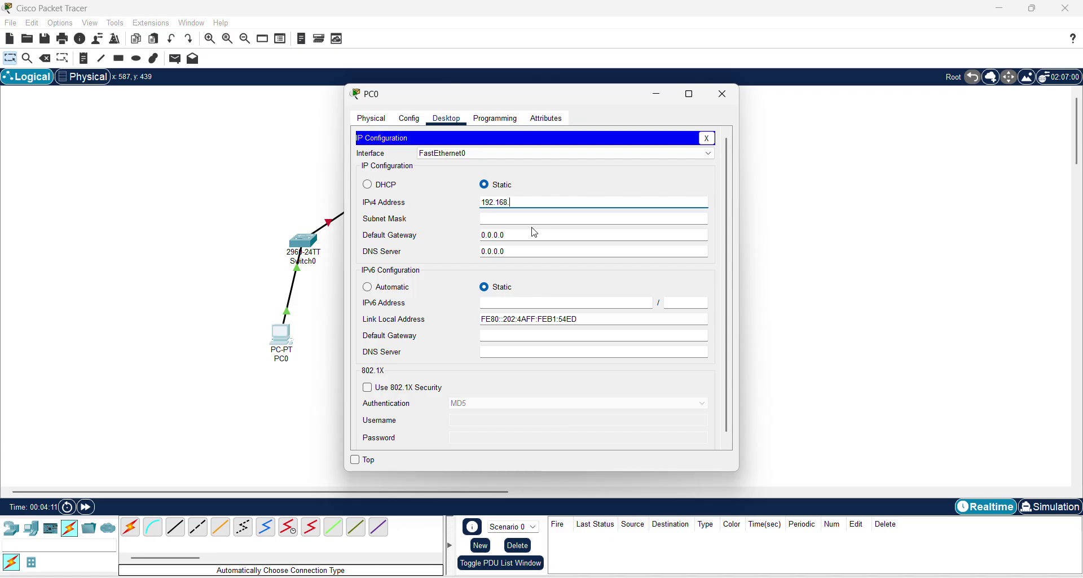
type("1.10")
left_click(524, 219)
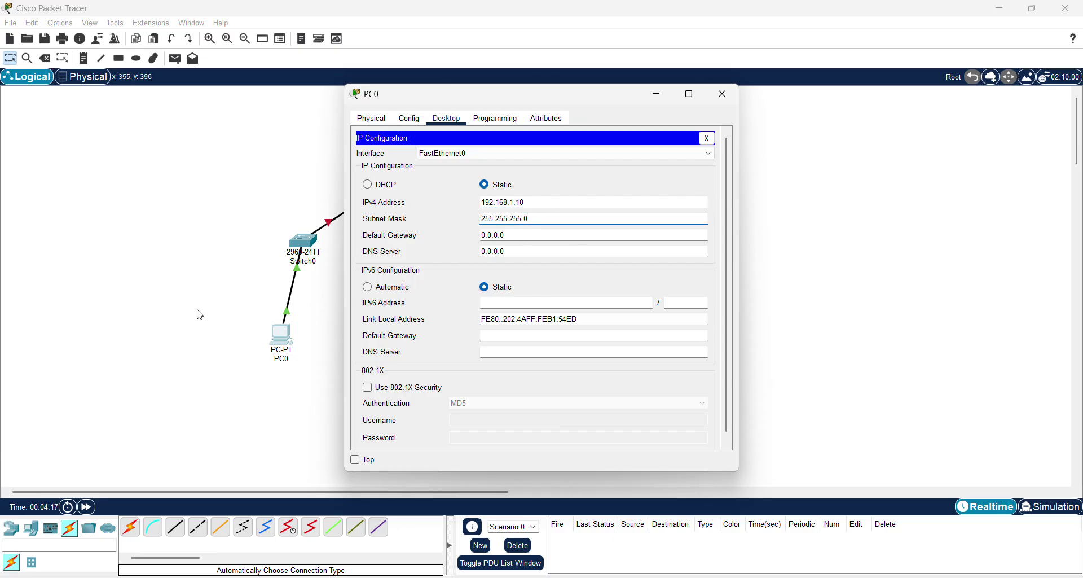
left_click(729, 94)
Step: Give PC1 the static IPv4 address 192.168.2.10 with subnet mask 255.255.255.0
left_click(527, 331)
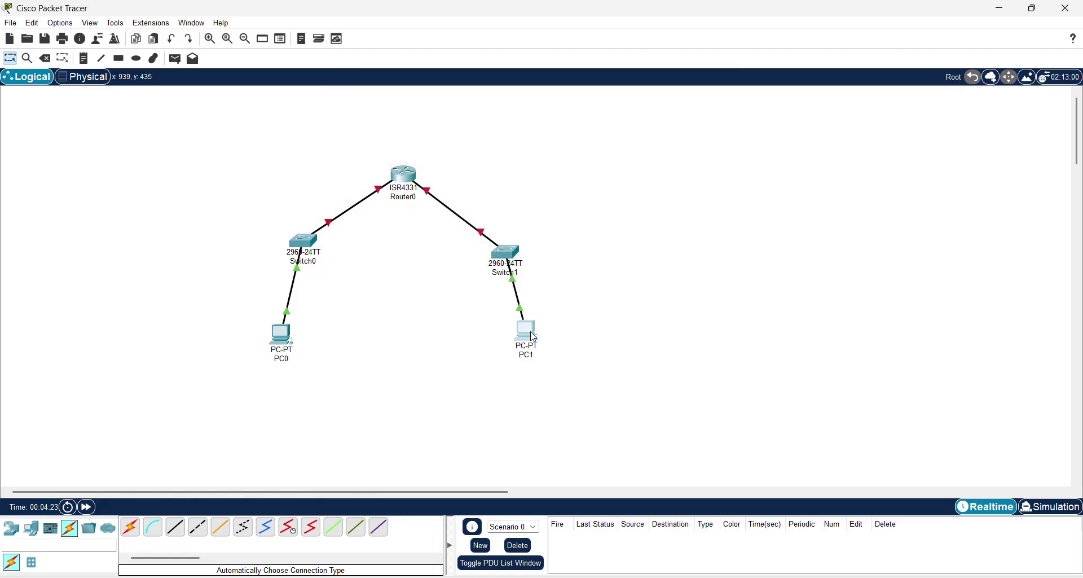
left_click(447, 117)
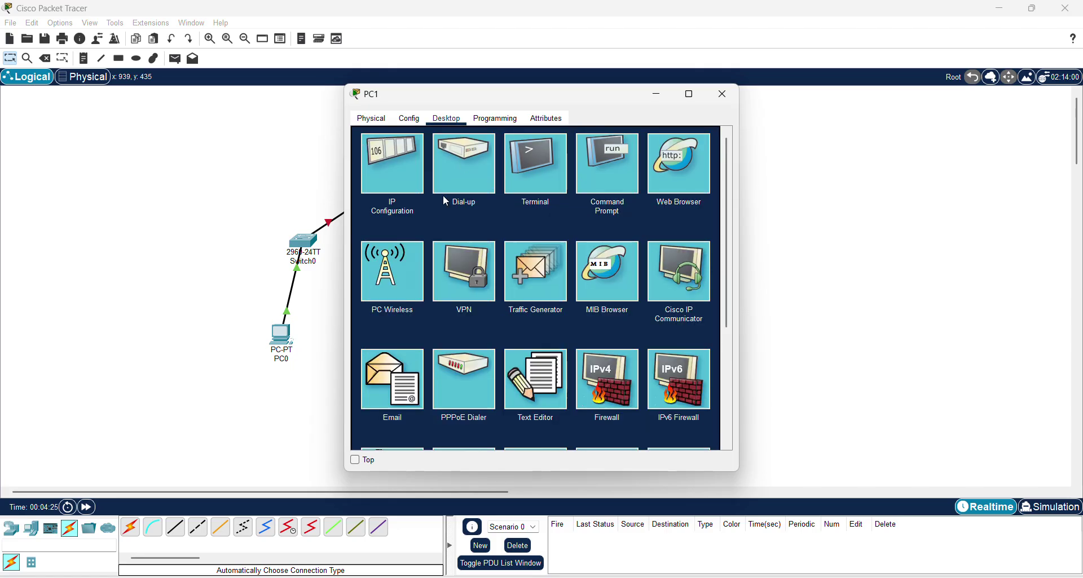
left_click(381, 182)
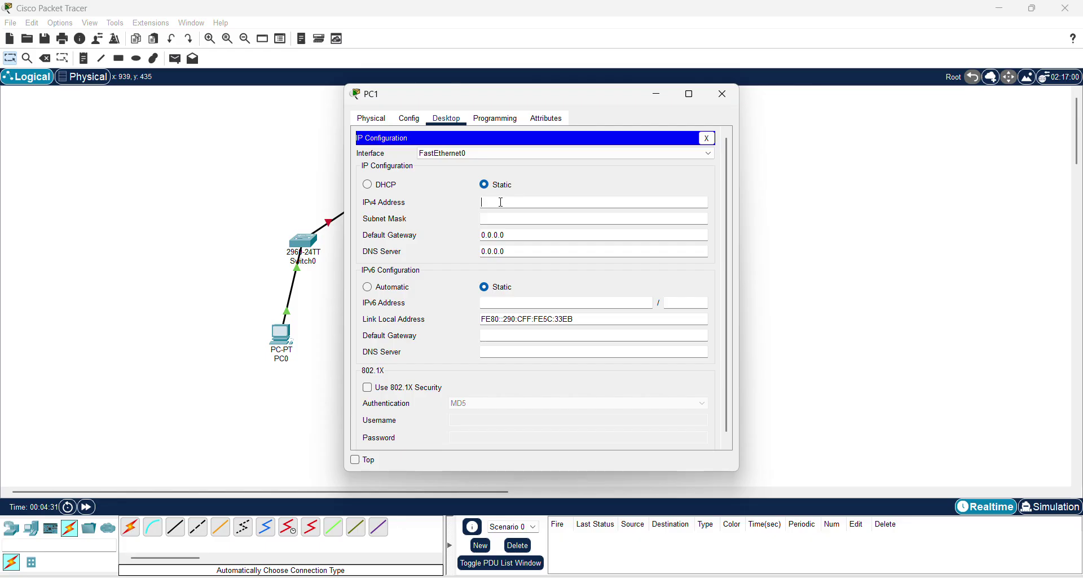
type("192.168.2.1")
left_click(505, 218)
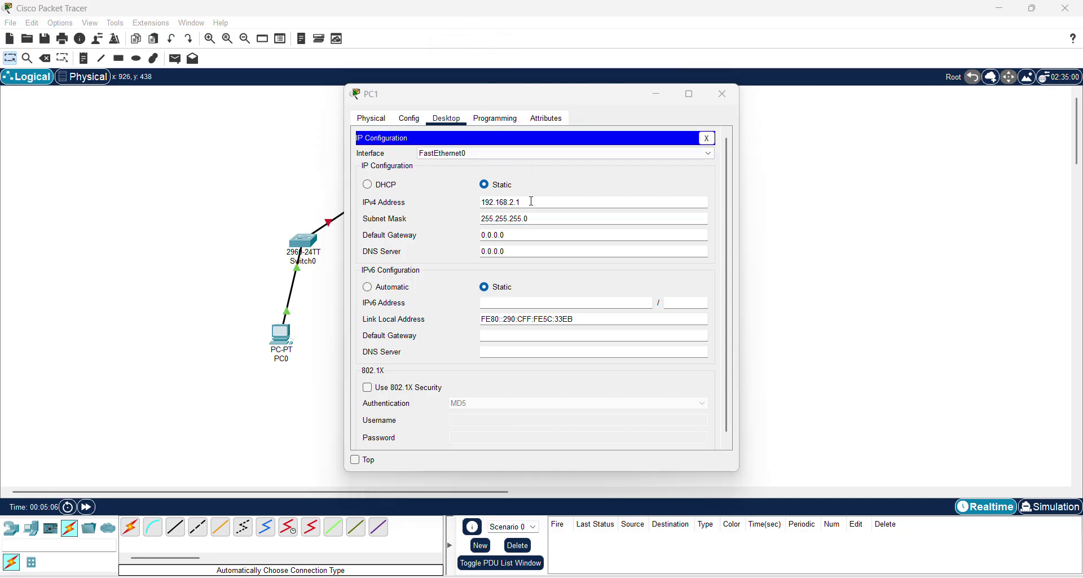
left_click(531, 201)
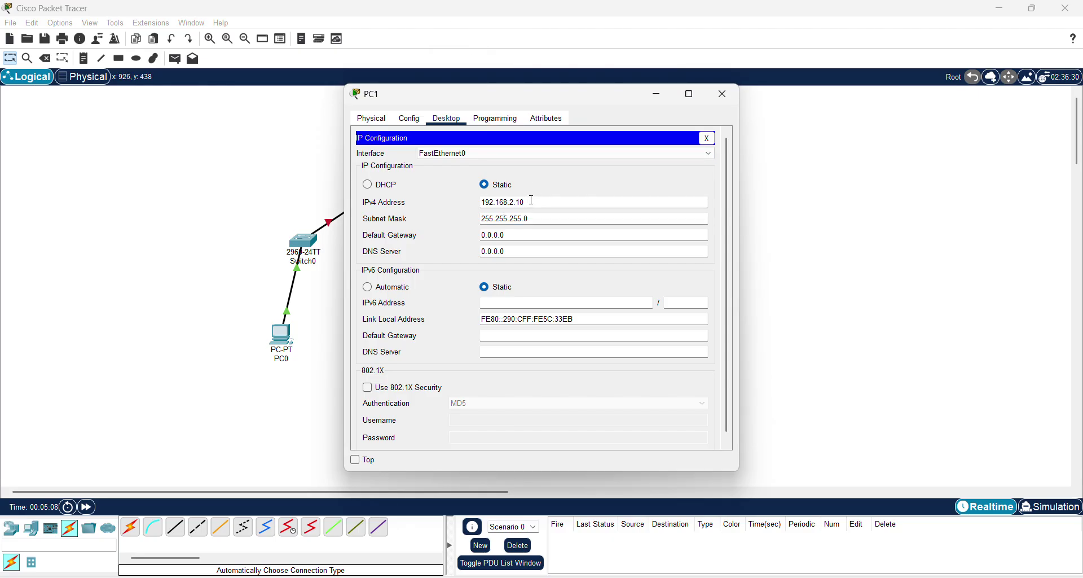
left_click(723, 93)
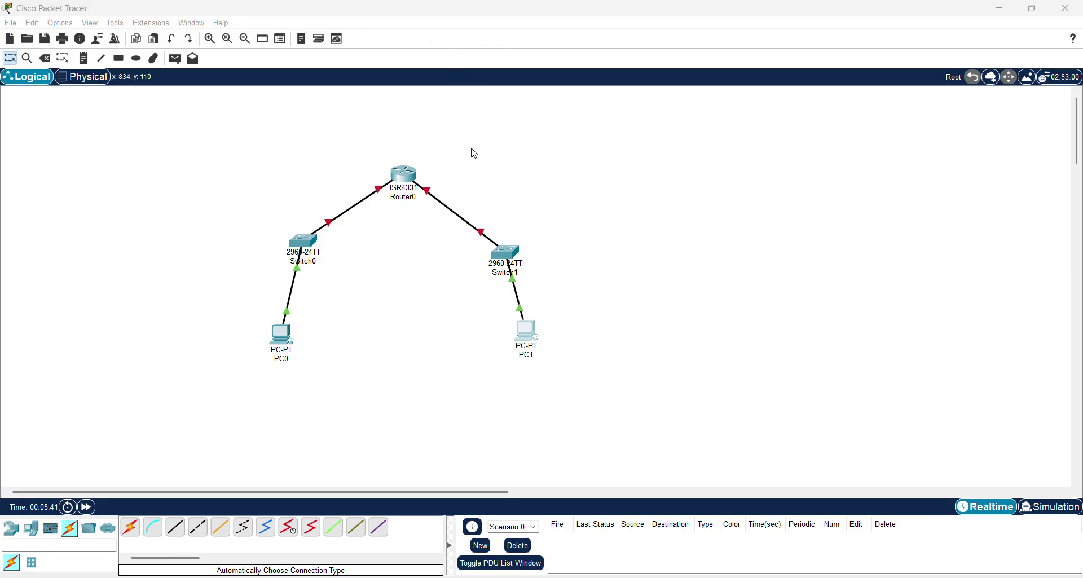
Step: Open Router0's command line and answer no to the initial configuration dialog to reach the Router> prompt
left_click(405, 178)
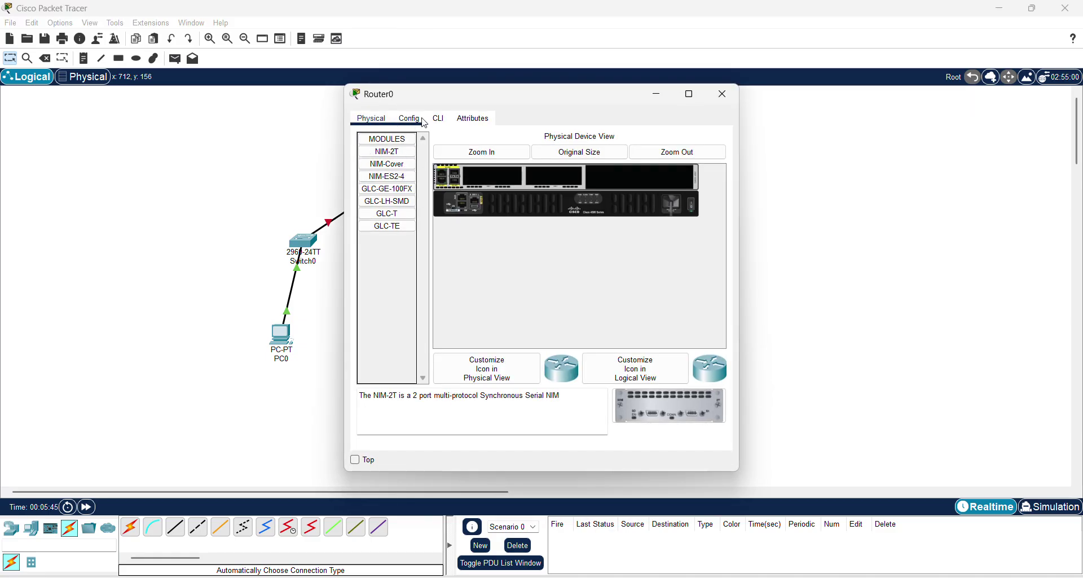
left_click(438, 120)
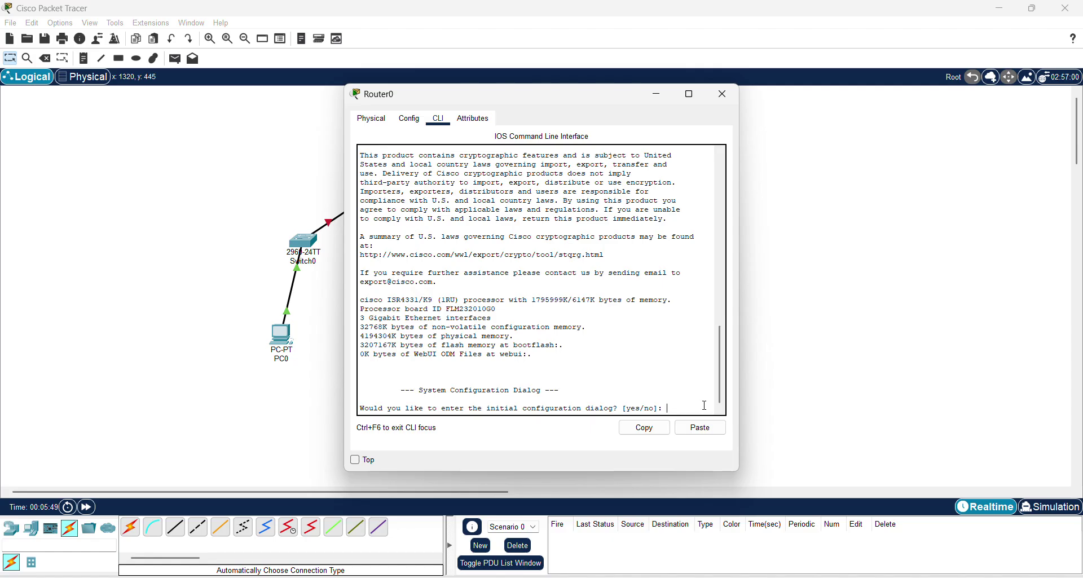
type("no")
key("Return")
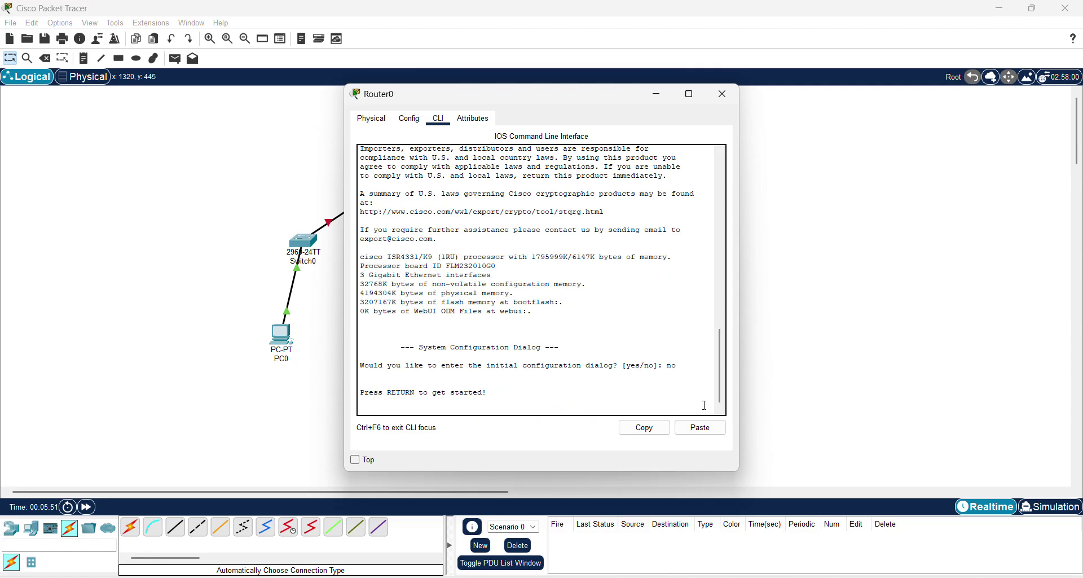
key("Return")
key("Return")
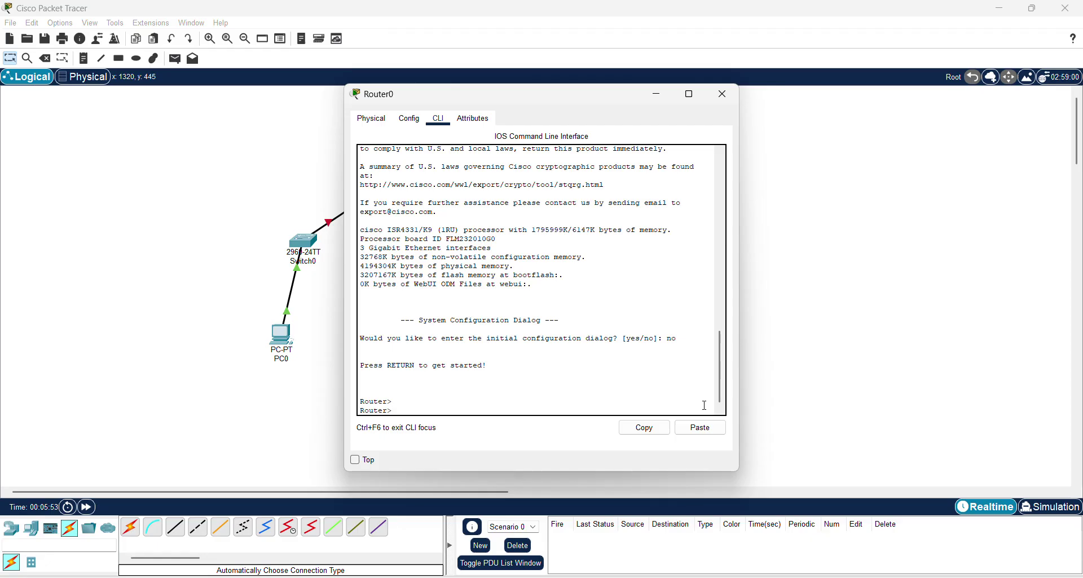
Step: Enter privileged mode on Router0 with enable, and open global configuration mode with configure terminal
type("en")
key("Tab")
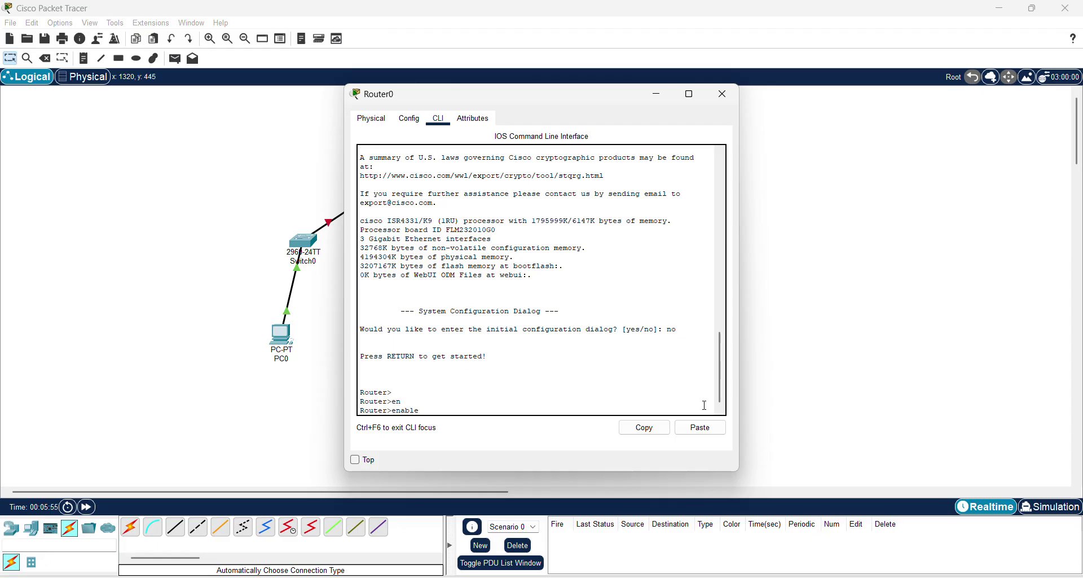
key("Return")
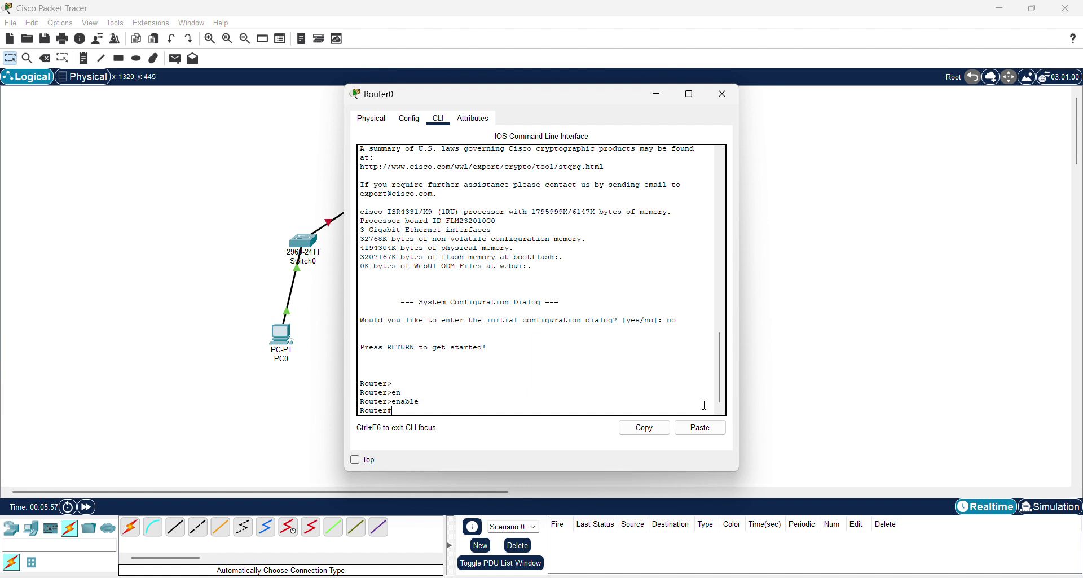
type("conf")
key("Tab")
type("te")
key("Tab")
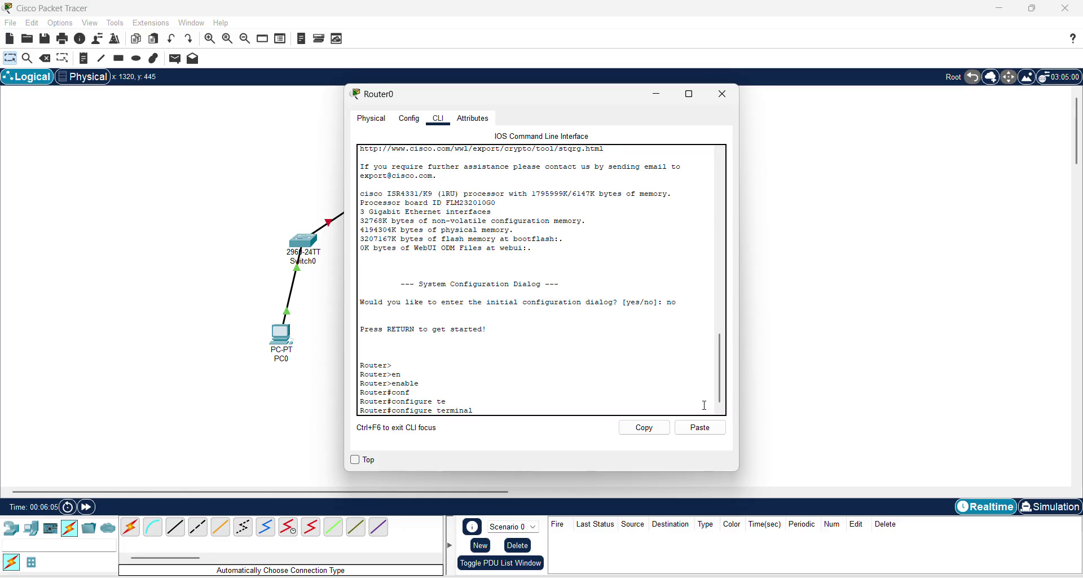
key("Return")
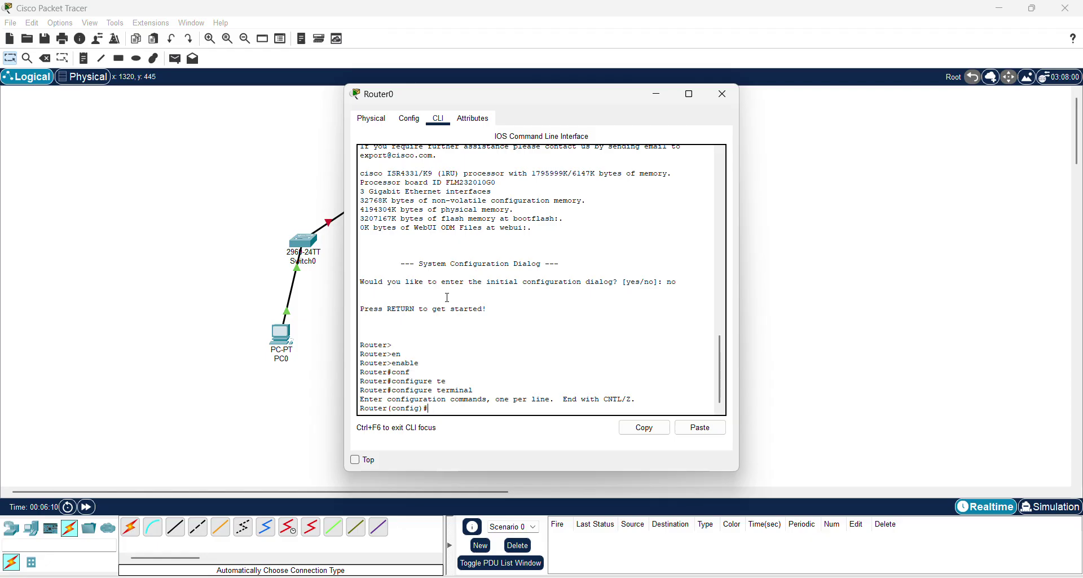
Step: Move the Router0 window clear of the topology and check the ports on the links between the router and switches
left_click(473, 23)
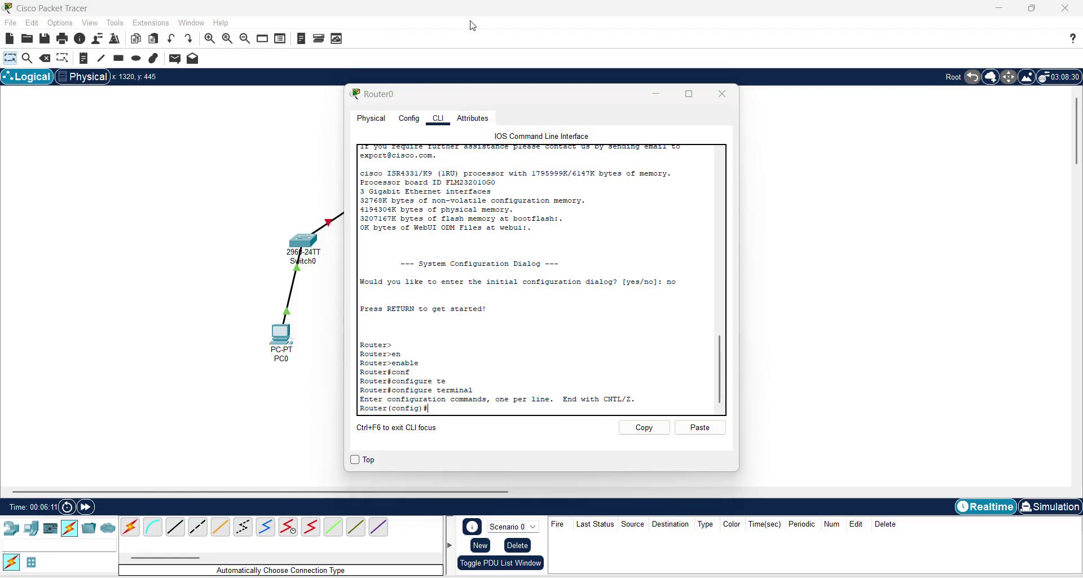
left_click(518, 99)
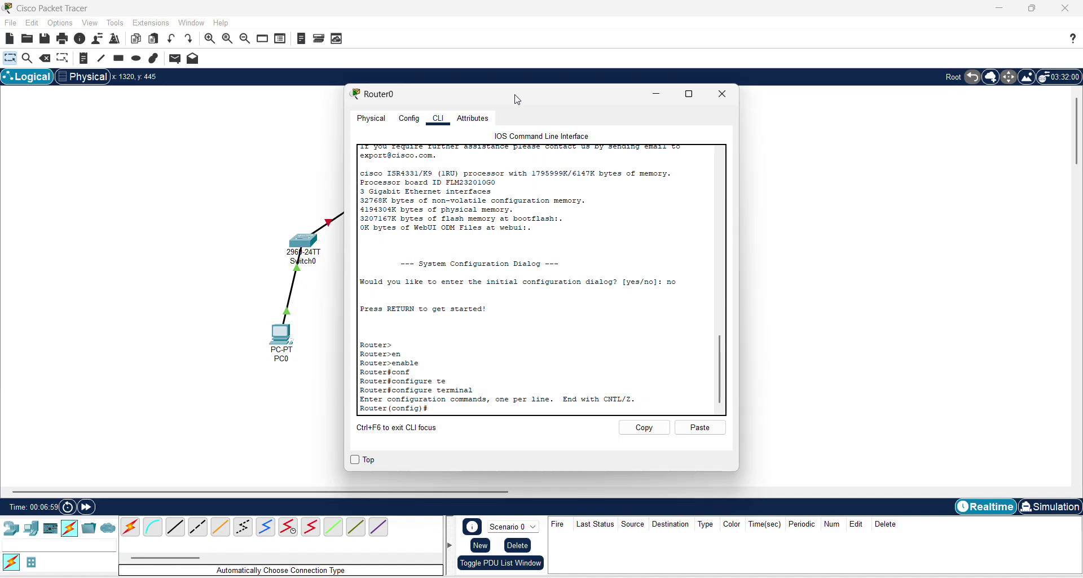
left_click_drag(518, 99, 759, 120)
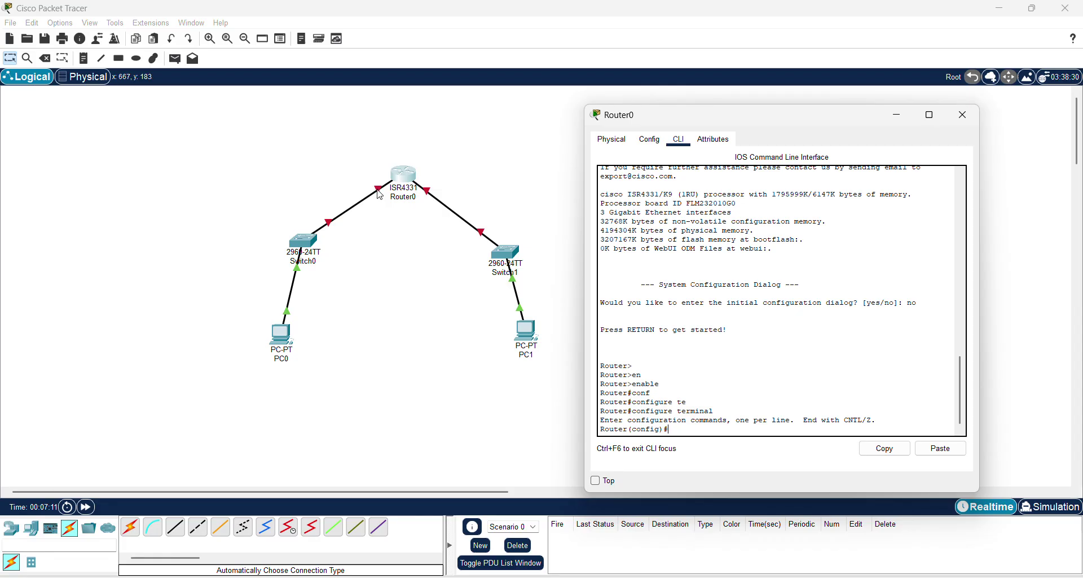
left_click(349, 171)
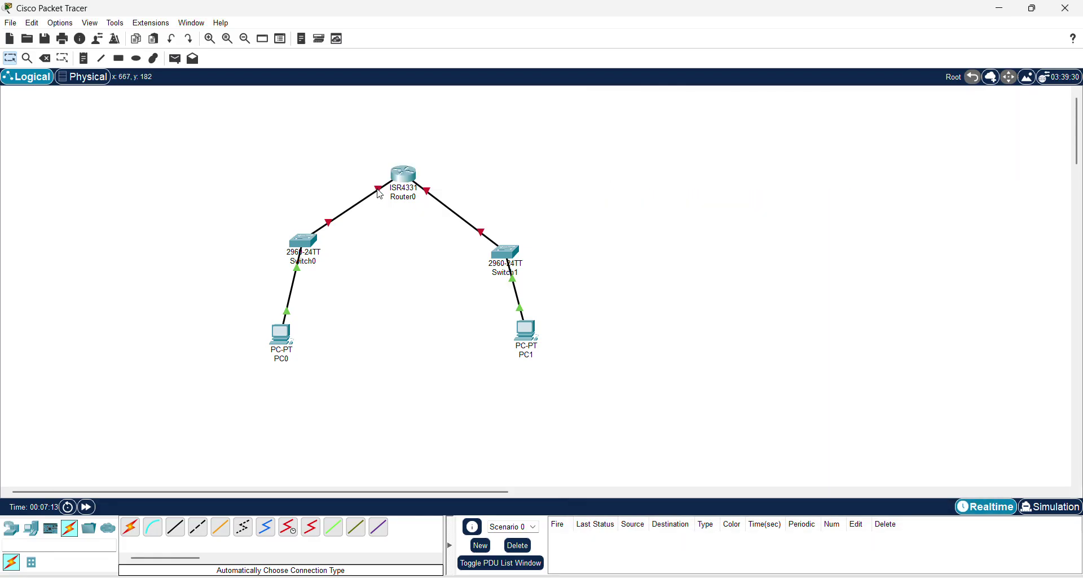
mouse_move(428, 197)
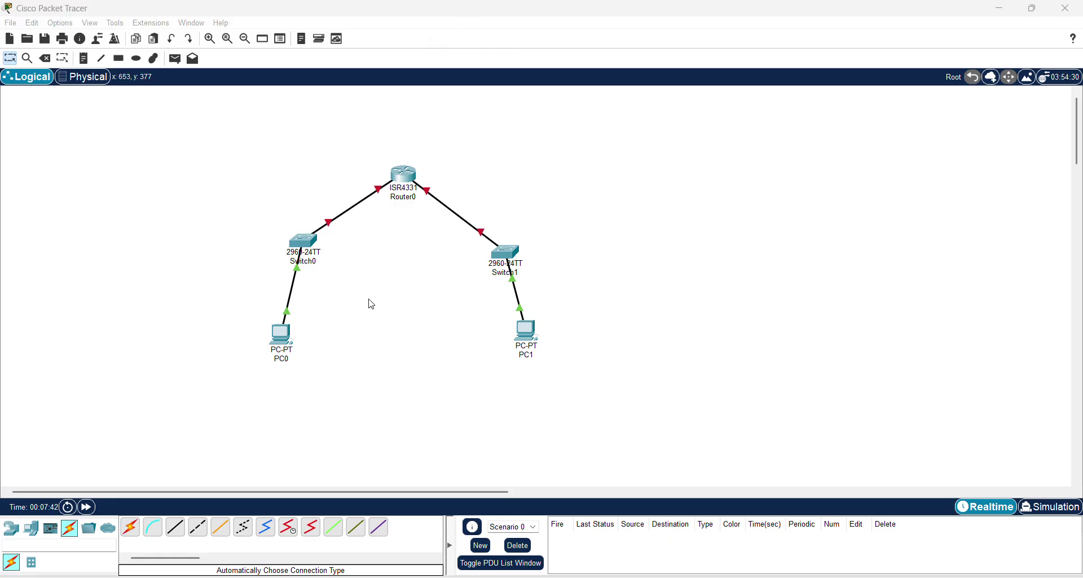
Step: Return to Router0's command line and enter interface configuration for gigabitEthernet 0/0/0
left_click(405, 179)
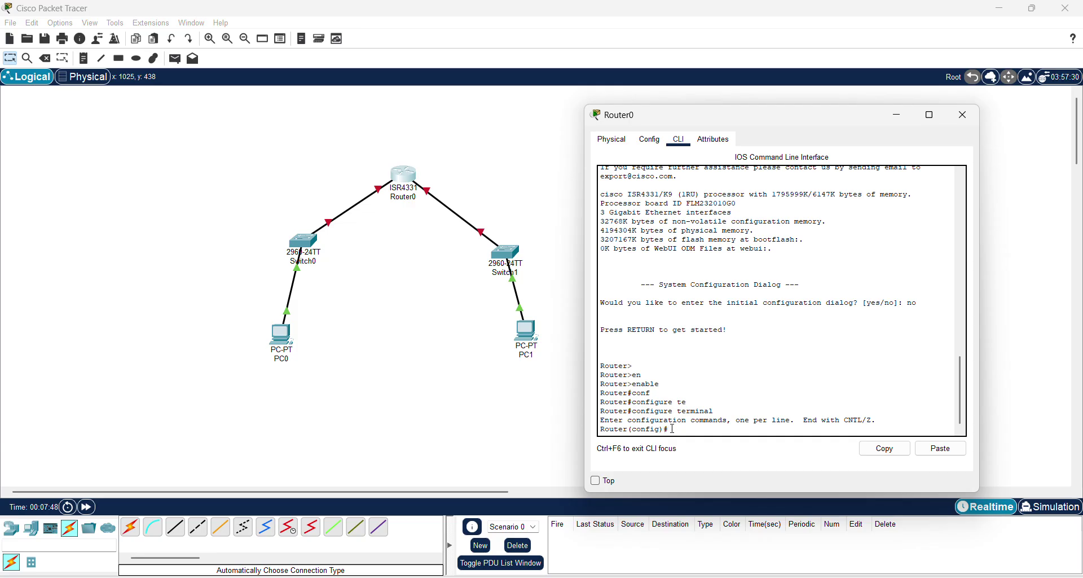
type("inter")
key("Tab")
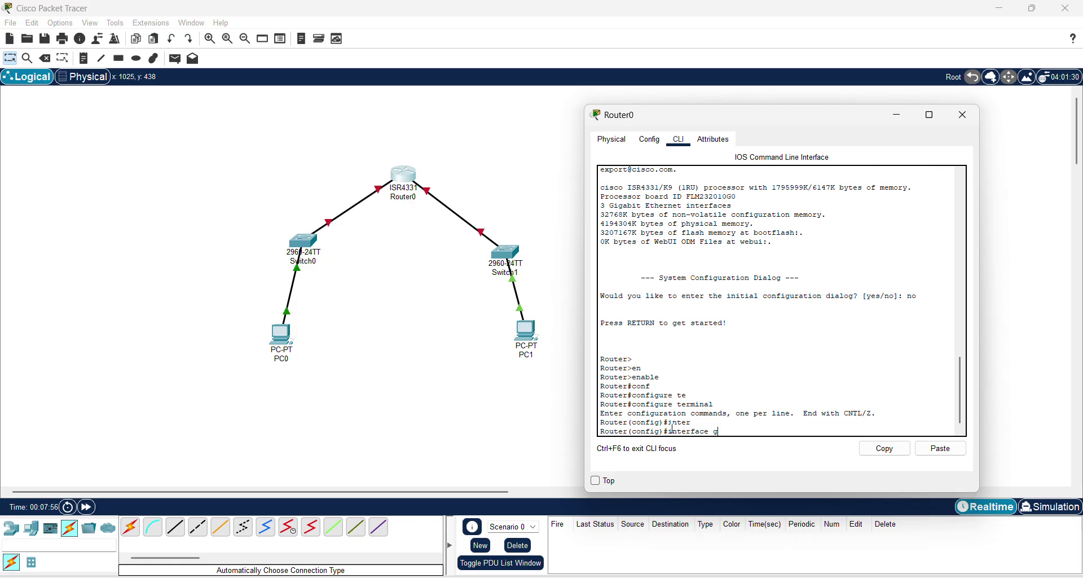
type("g")
key("Tab")
type("0")
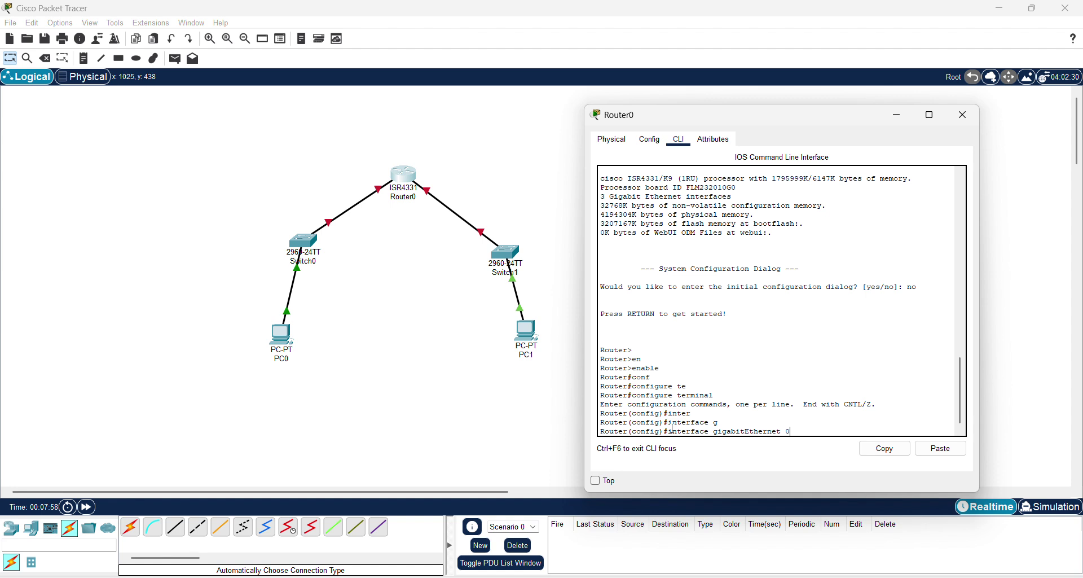
type("/0/0")
key("Return")
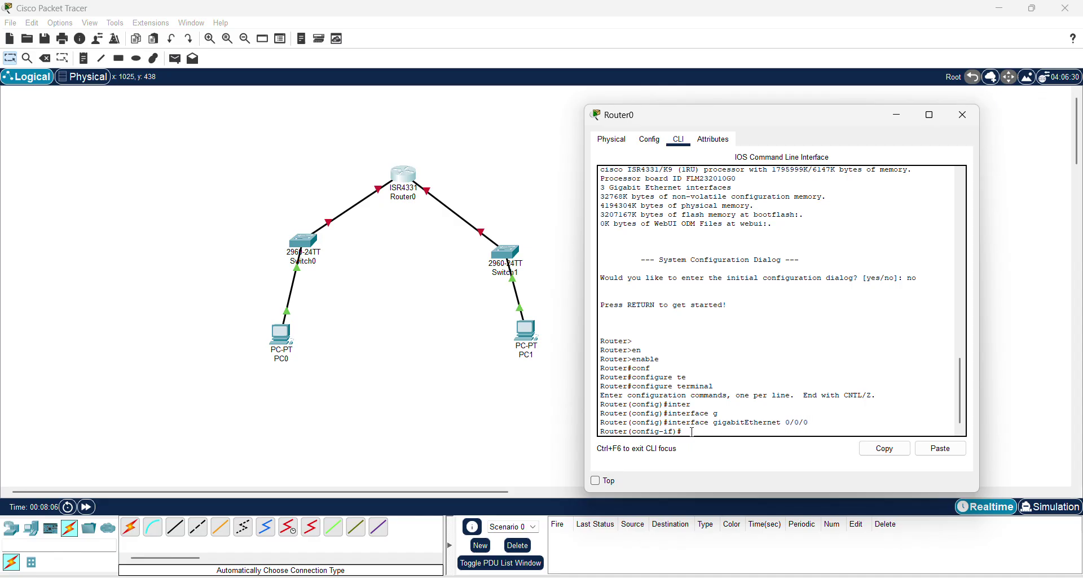
Step: Assign gigabitEthernet 0/0/0 the IP address 192.168.1.1 with subnet mask 255.255.255.0
type("ip ad")
key("Tab")
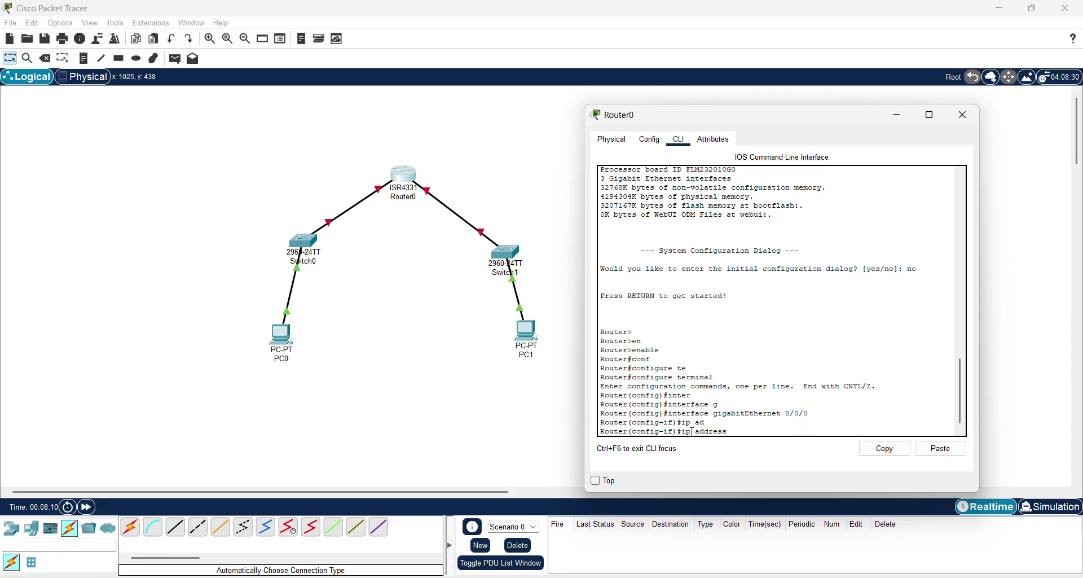
type("192.168.1.1")
type("255.255.255.2")
key("BackSpace")
type("0")
key("Return")
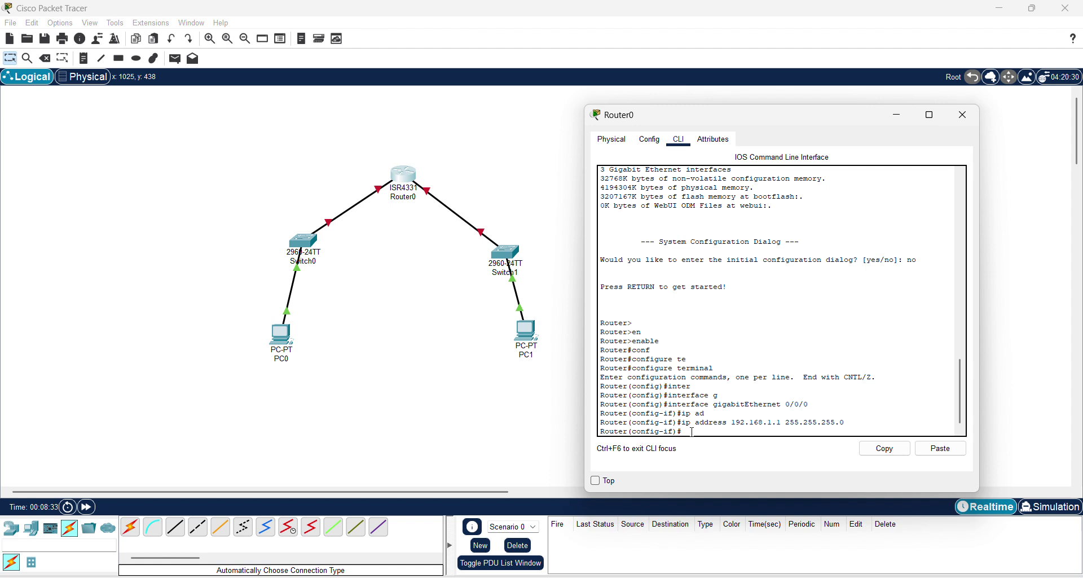
Step: Bring up gigabitEthernet 0/0/0 with no shutdown and get back to a clean interface configuration prompt
type("no")
type("o")
type(" sg")
key("BackSpace")
type("h")
key("Tab")
key("Return")
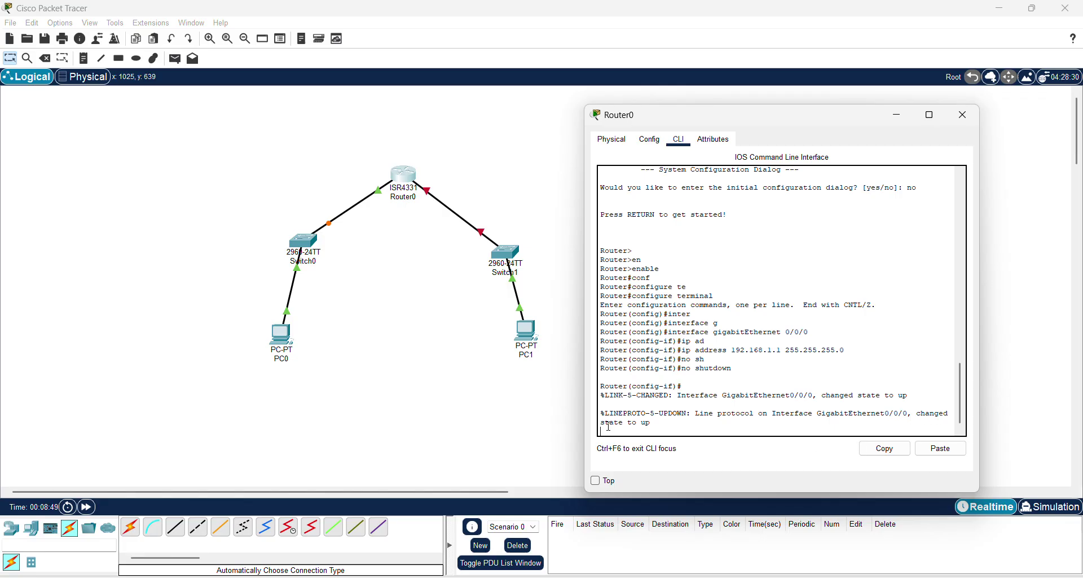
key("Return")
key("Return")
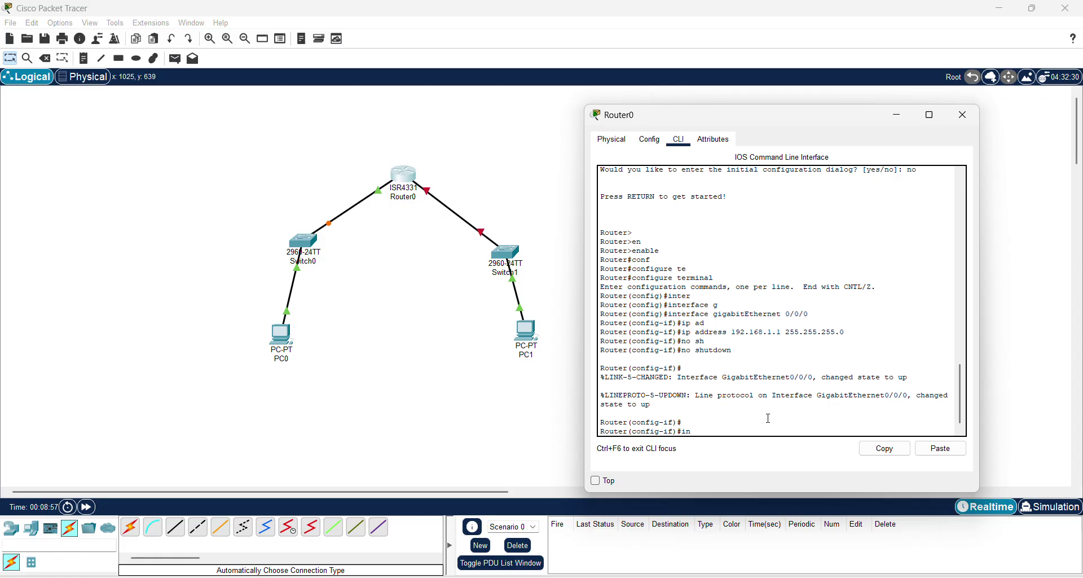
Step: Exit the current interface and enter interface configuration for gigabitEthernet 0/0/1
key("BackSpace")
key("BackSpace")
type("ex")
key("Tab")
key("Return")
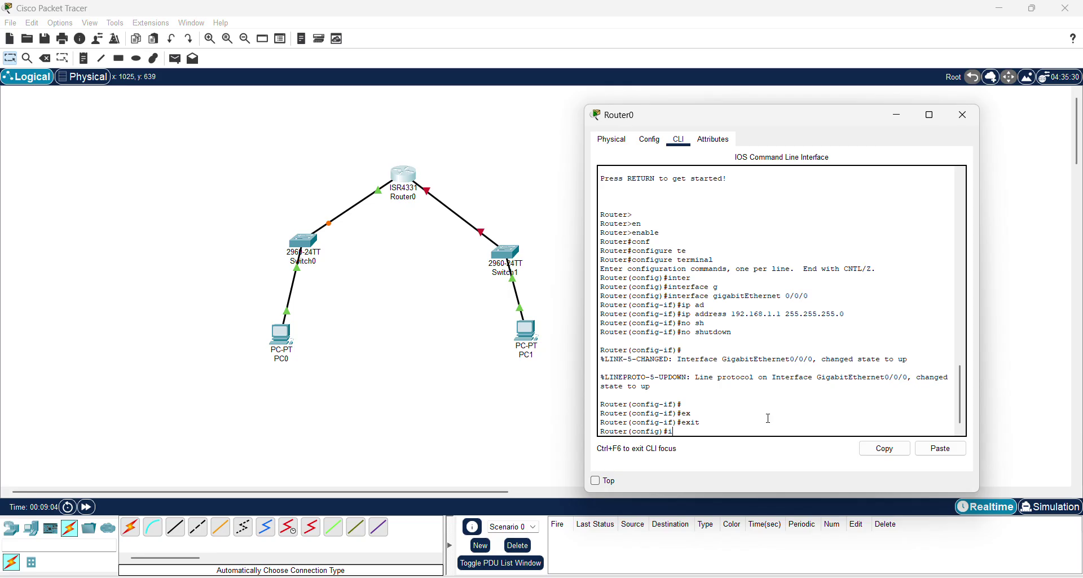
type("inter")
key("Tab")
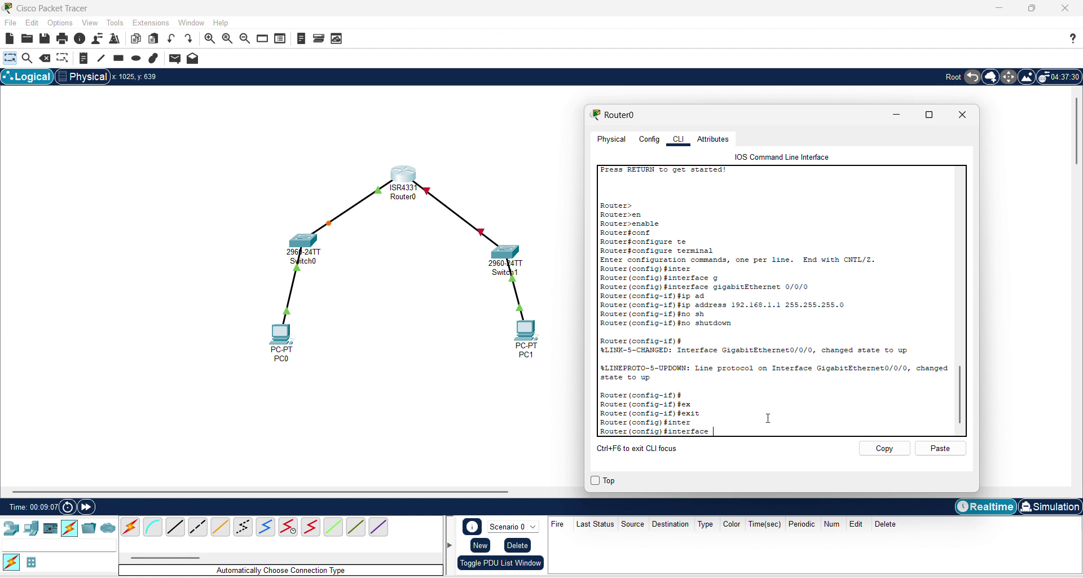
type("g")
key("Tab")
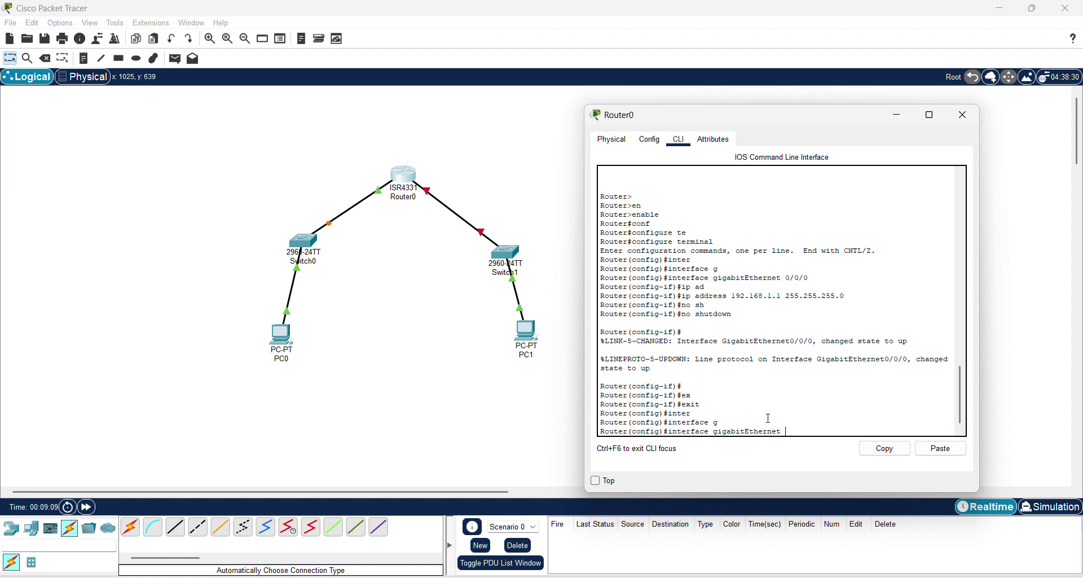
type("0/0/1")
key("Return")
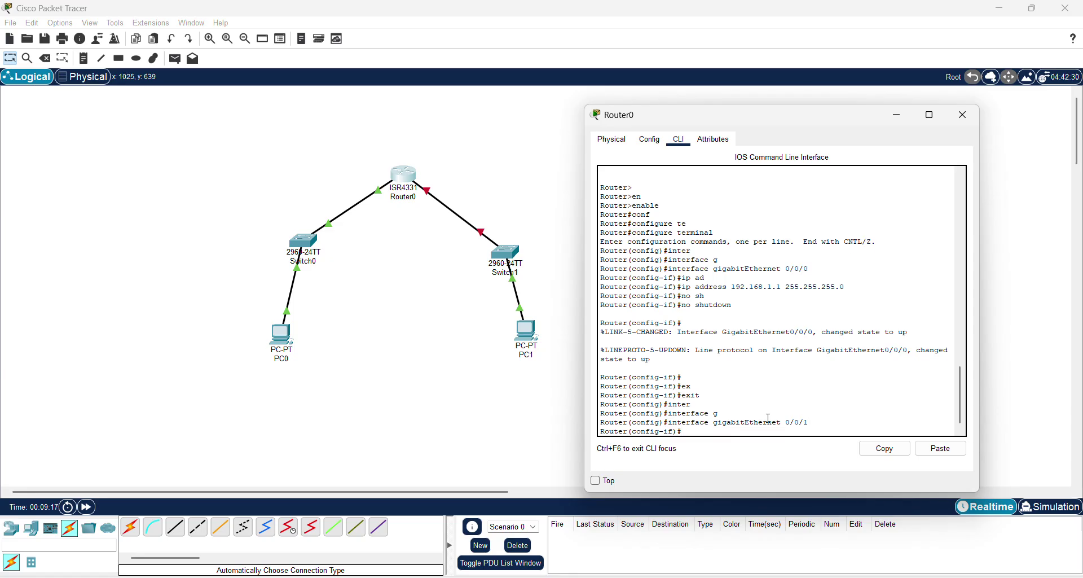
Step: Assign gigabitEthernet 0/0/1 the IP address 192.168.2.1 with subnet mask 255.255.255.0
type("ip ad")
key("Tab")
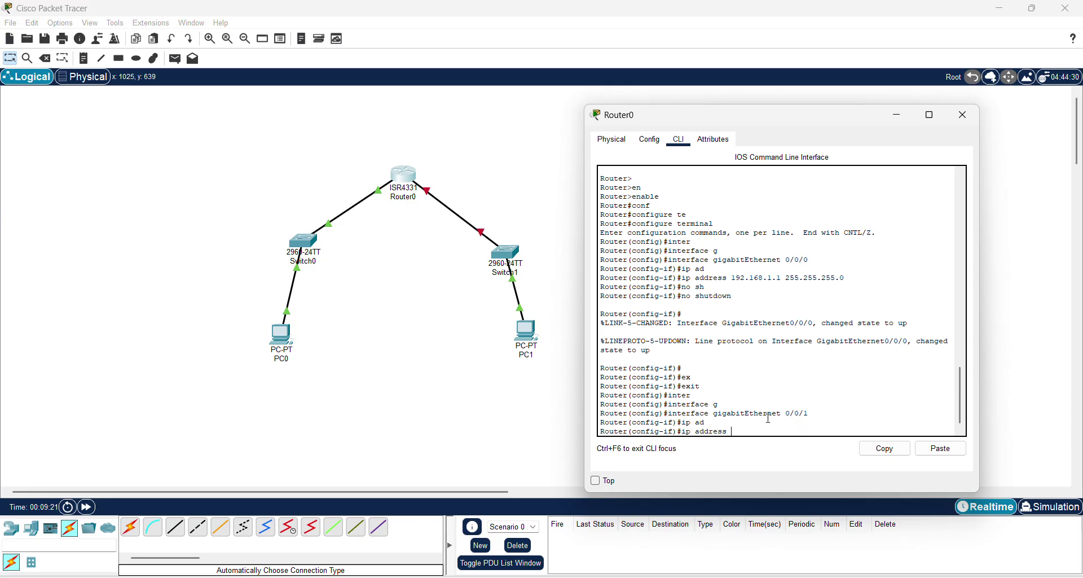
type("192.168.2.1")
type("255.255.255.0")
key("Return")
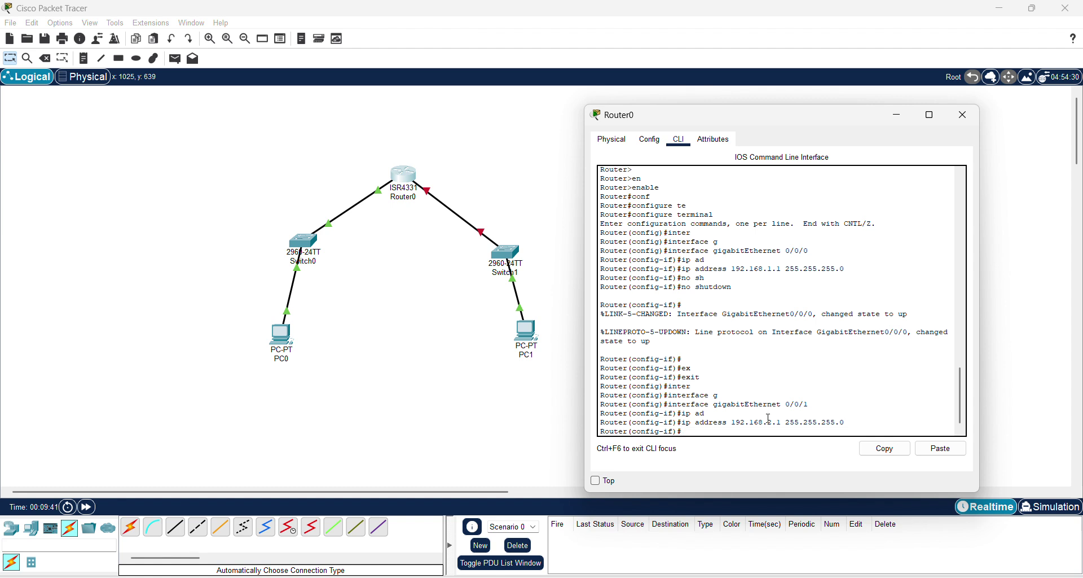
Step: Bring up gigabitEthernet 0/0/1 with no shutdown and get back to a clean interface configuration prompt
type("no sh")
key("Tab")
key("Return")
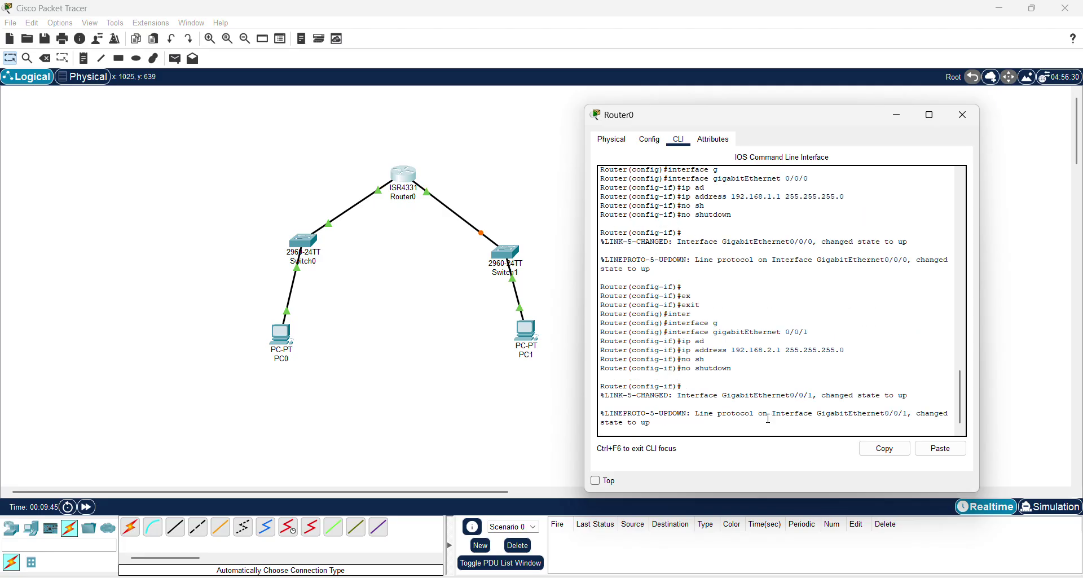
key("Return")
key("Return")
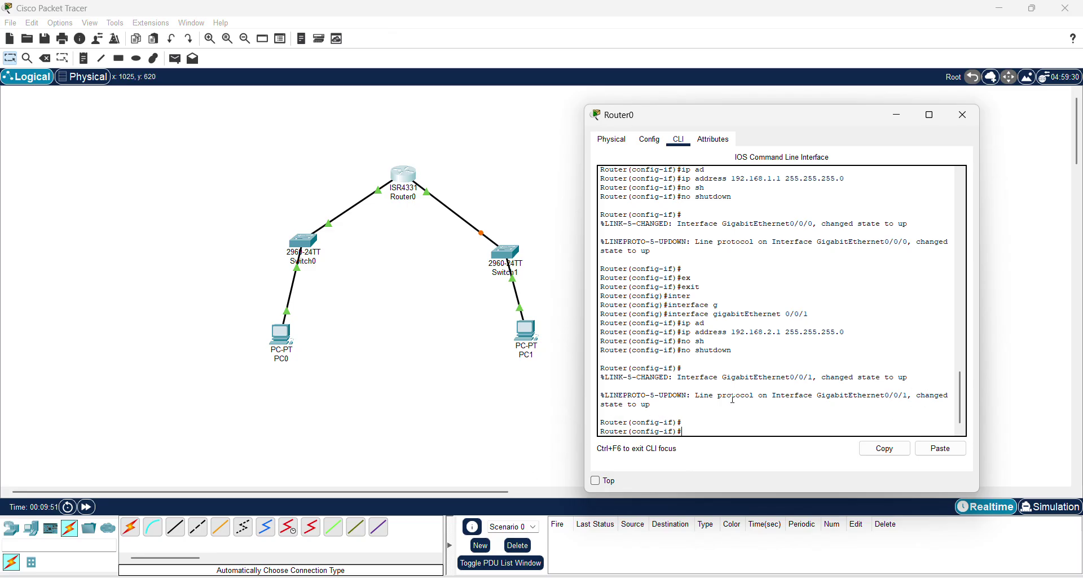
left_click(474, 35)
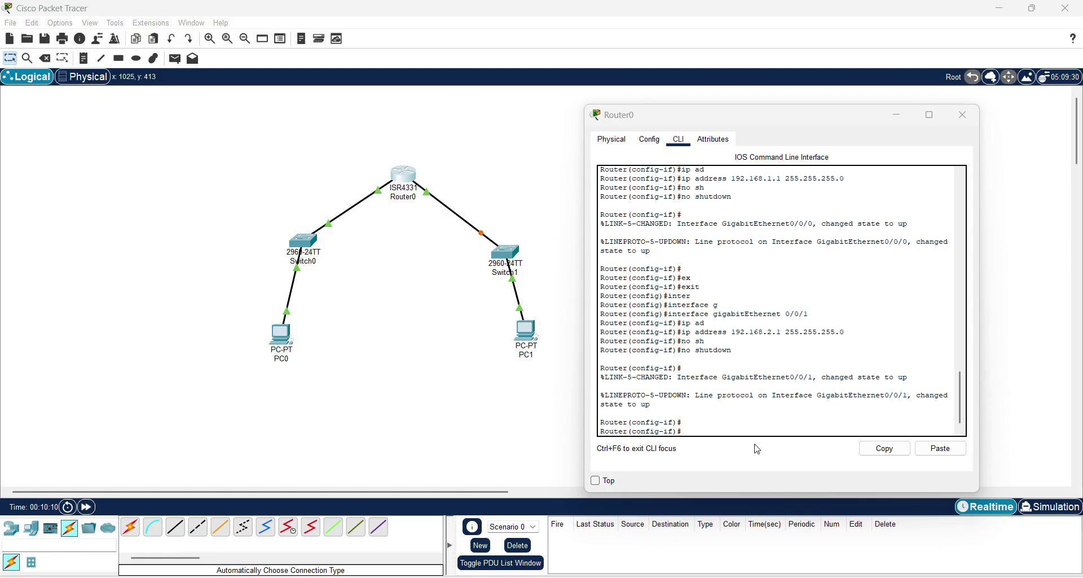
Step: Exit interface and global configuration modes to return Router0 to the privileged Router# prompt
left_click(719, 449)
type("e")
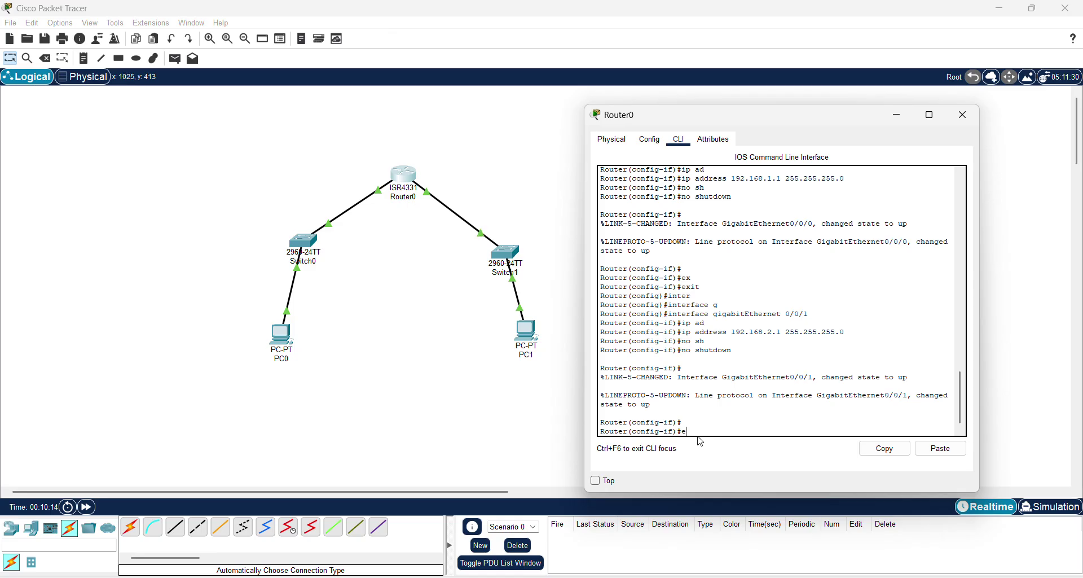
type("x")
key("Tab")
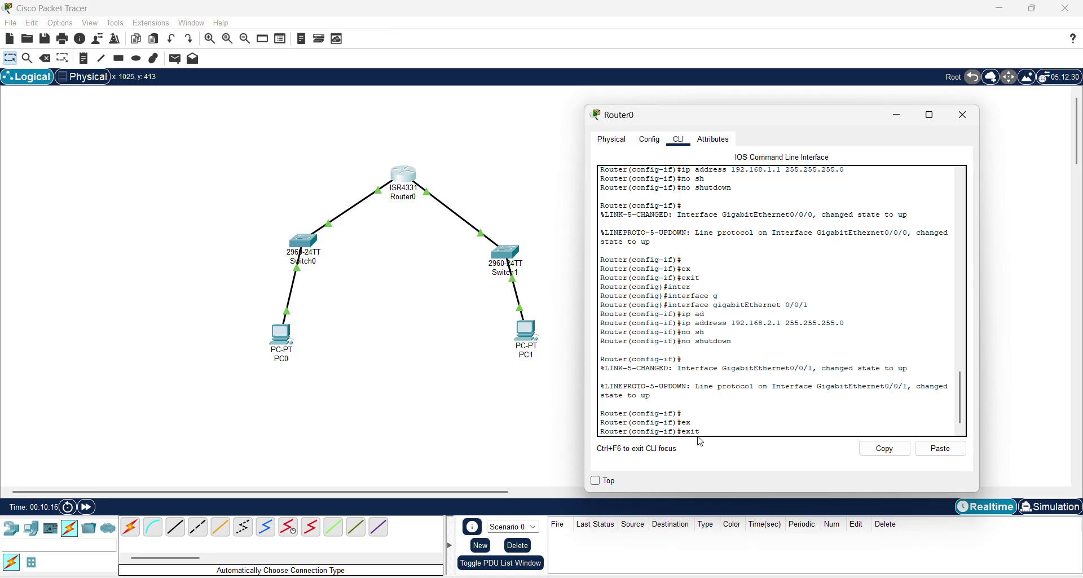
key("Return")
type("ex")
key("Tab")
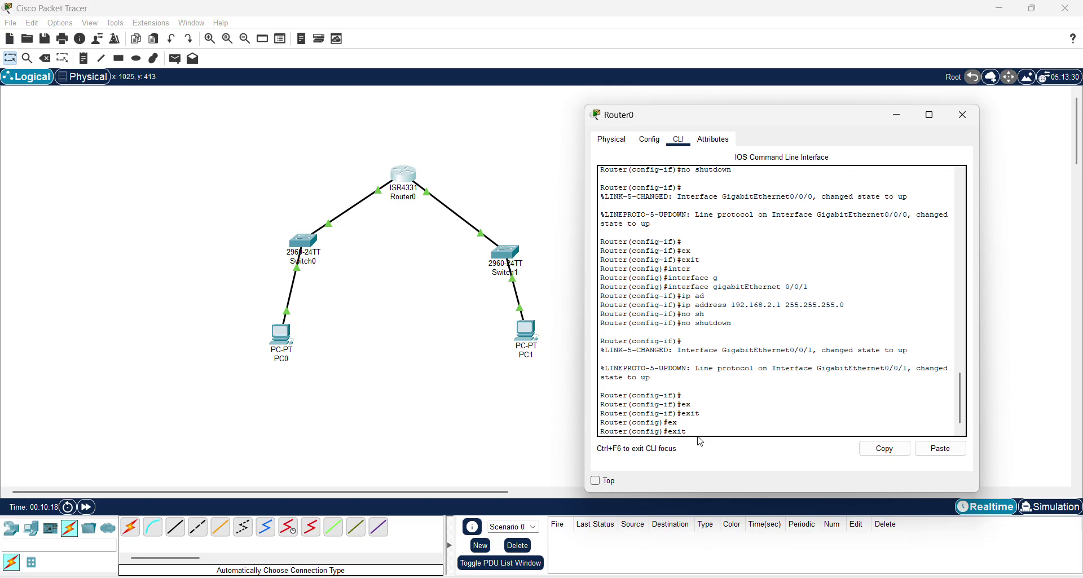
key("Return")
key("Return")
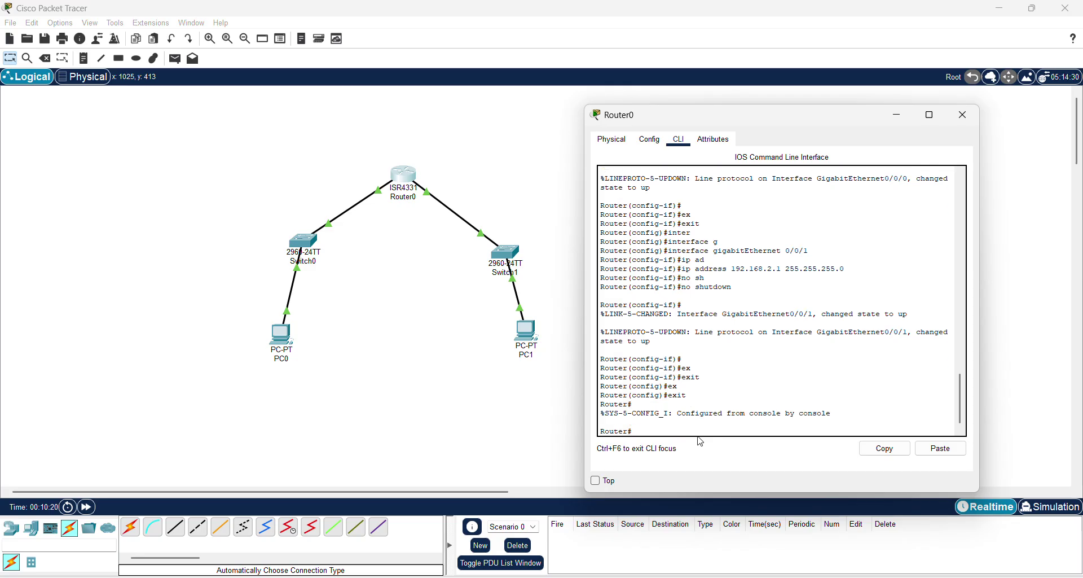
Step: Check the addresses and status of Router0's interfaces with show ip interface brief
key("Return")
type("s")
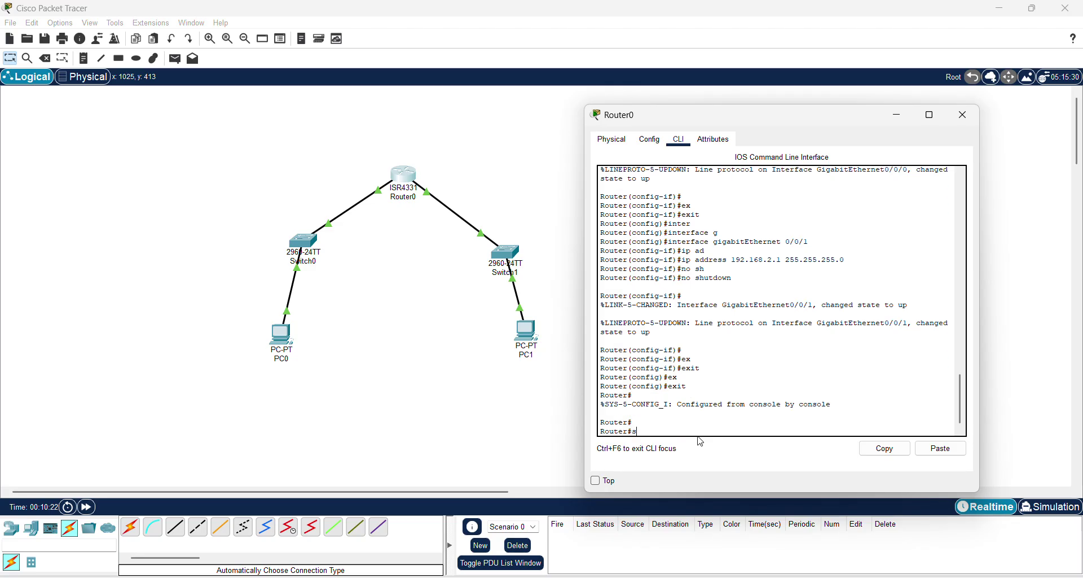
type("how ip inte")
key("Tab")
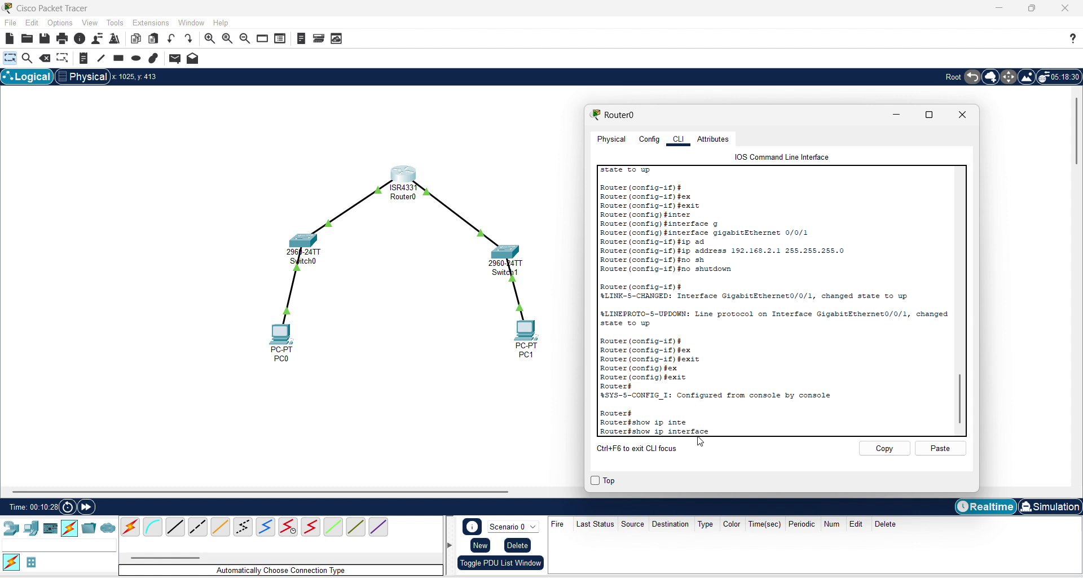
type("br")
key("Tab")
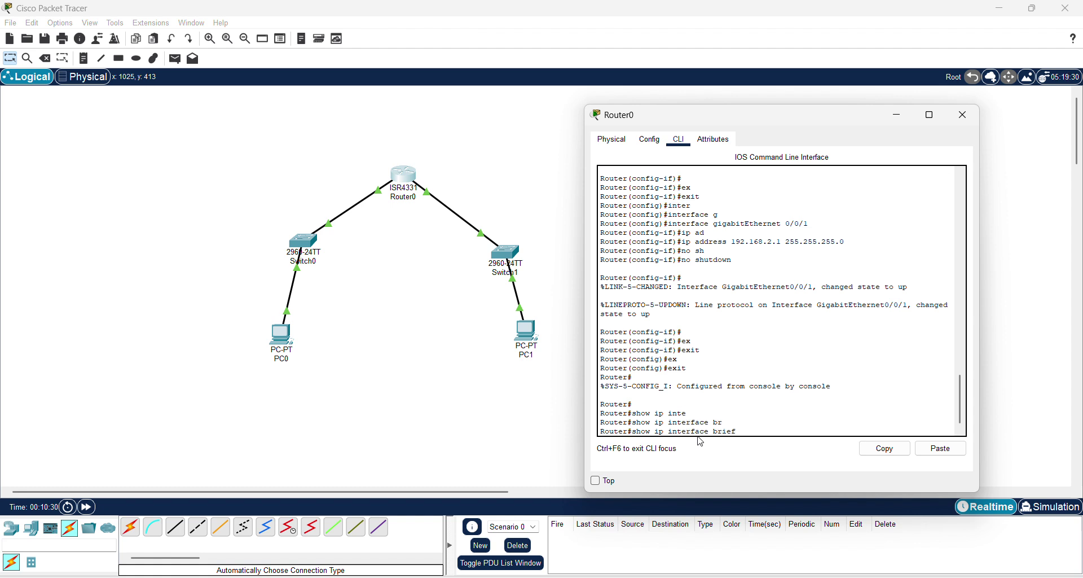
key("Return")
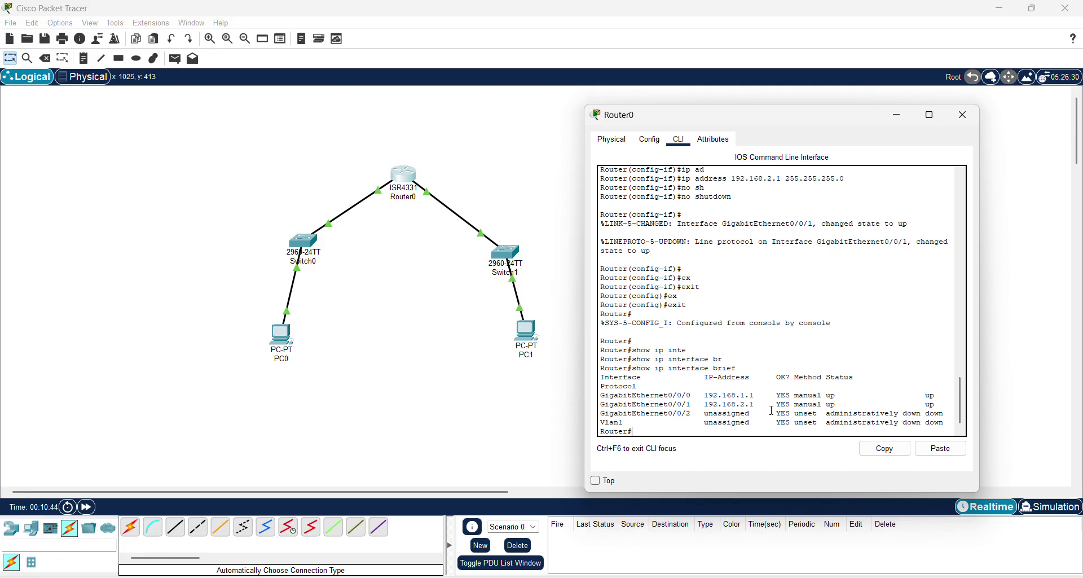
left_click(470, 26)
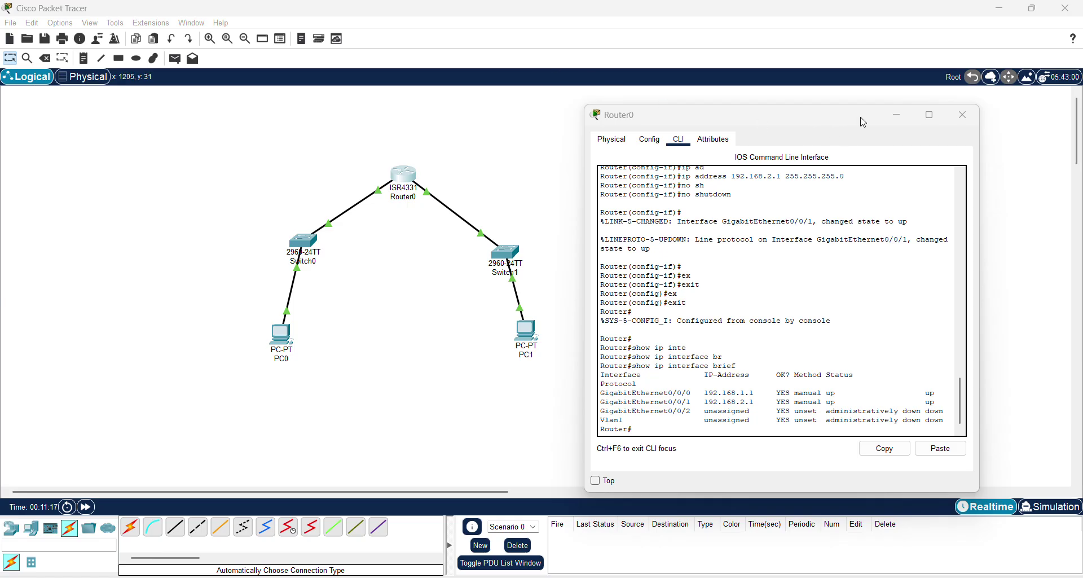
Step: Ping 192.168.2.10 from PC0's command prompt and fast-forward the simulation time while the requests run
left_click(962, 110)
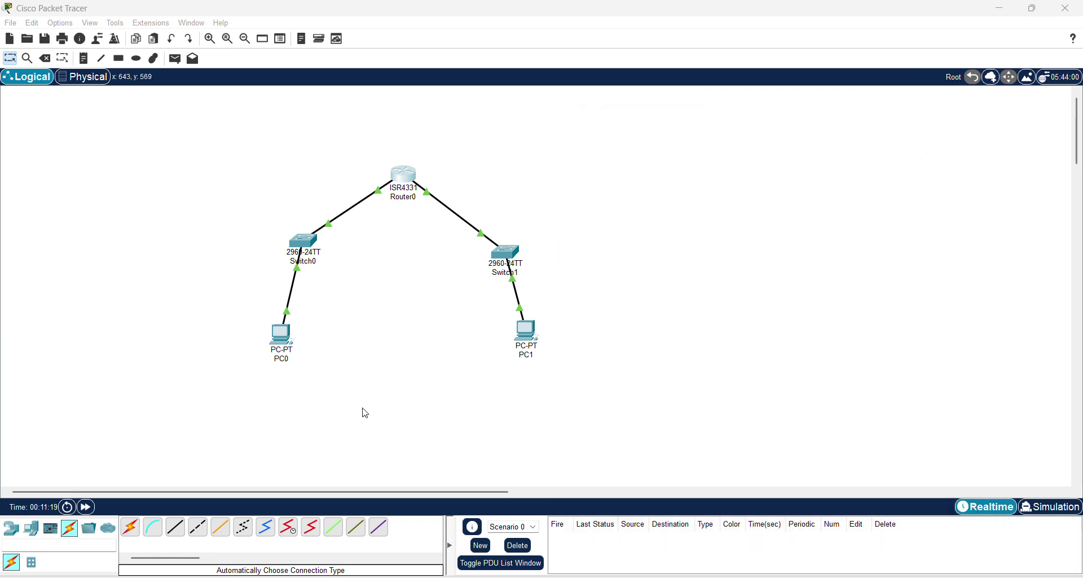
left_click(282, 338)
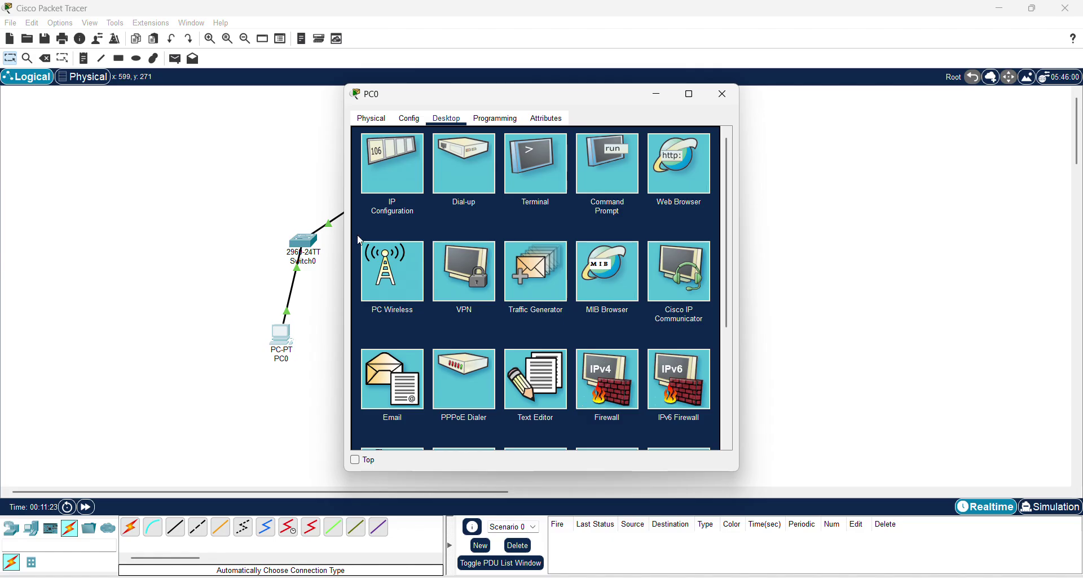
left_click(622, 175)
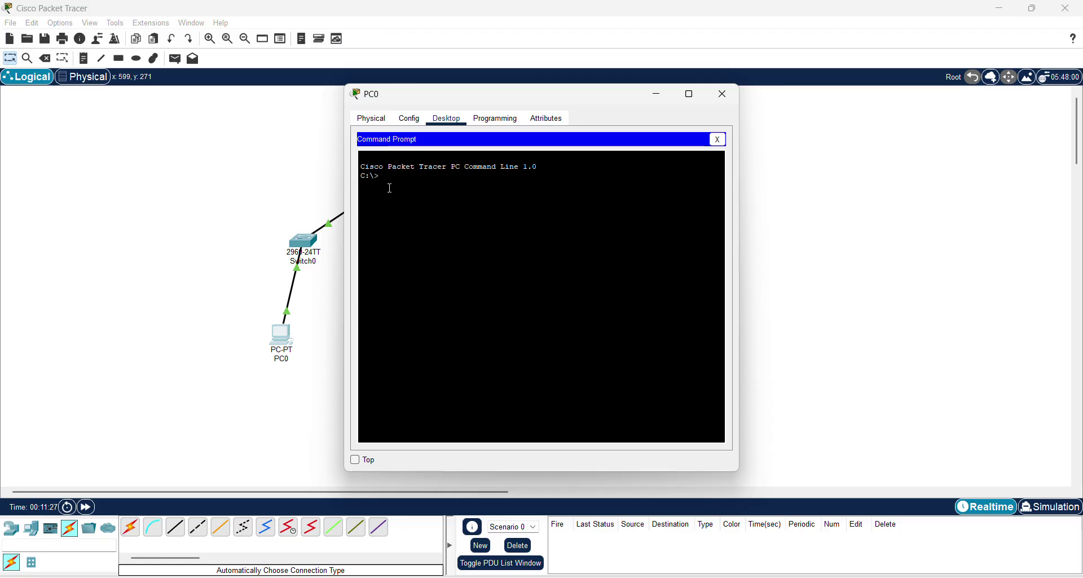
type("ping 19")
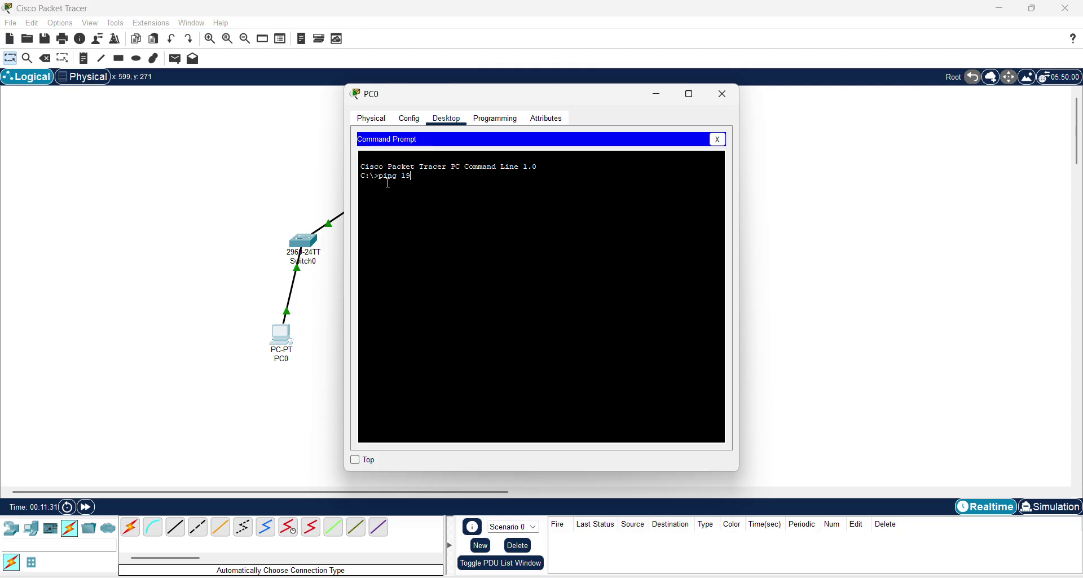
type("2.168.2.10")
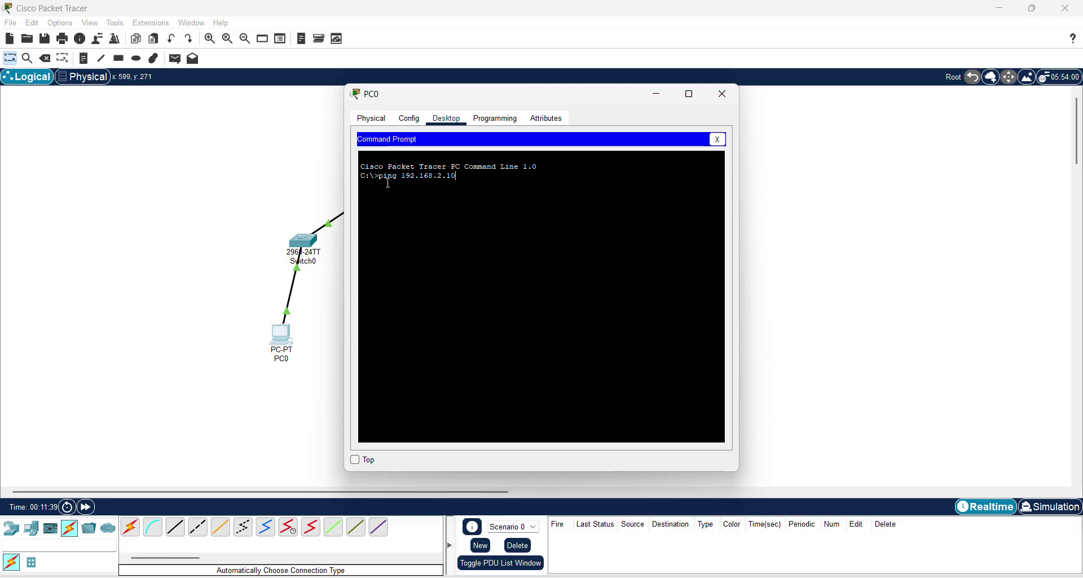
key("Return")
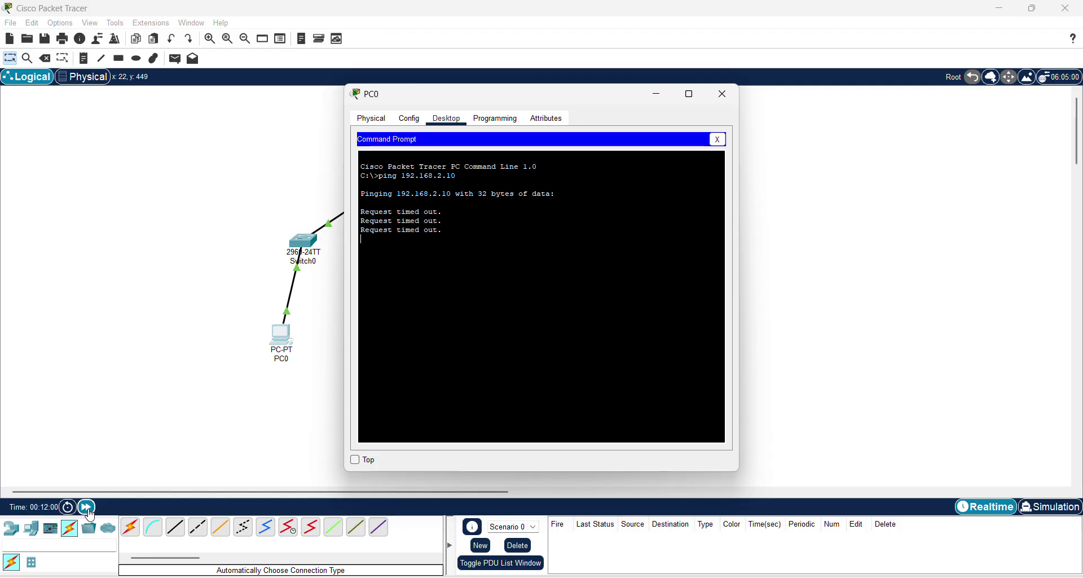
left_click(87, 508)
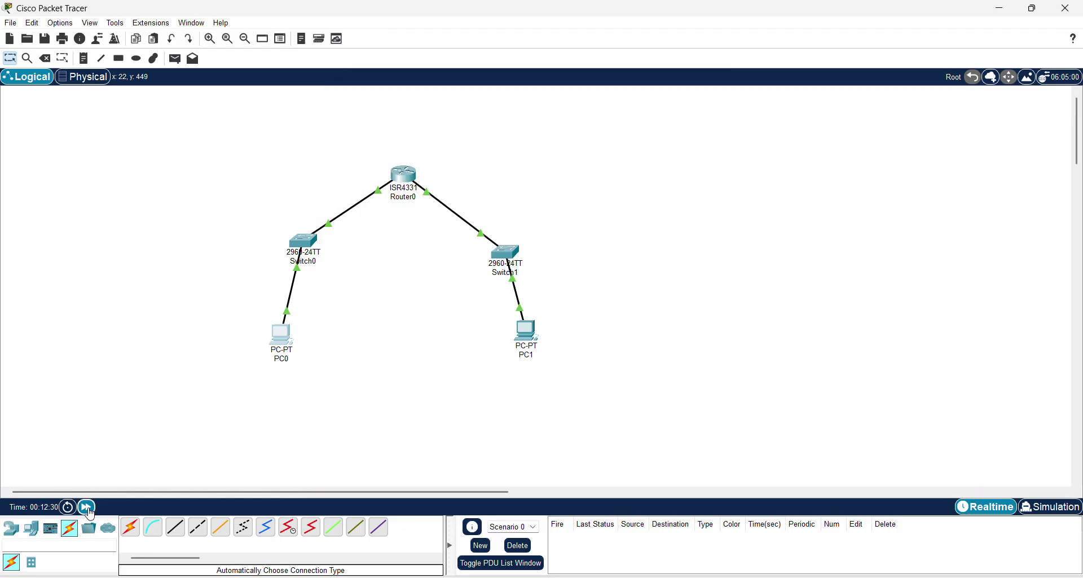
Step: Repeat the ping to 192.168.2.10 in PC0's command prompt and close the PC0 window
left_click(284, 336)
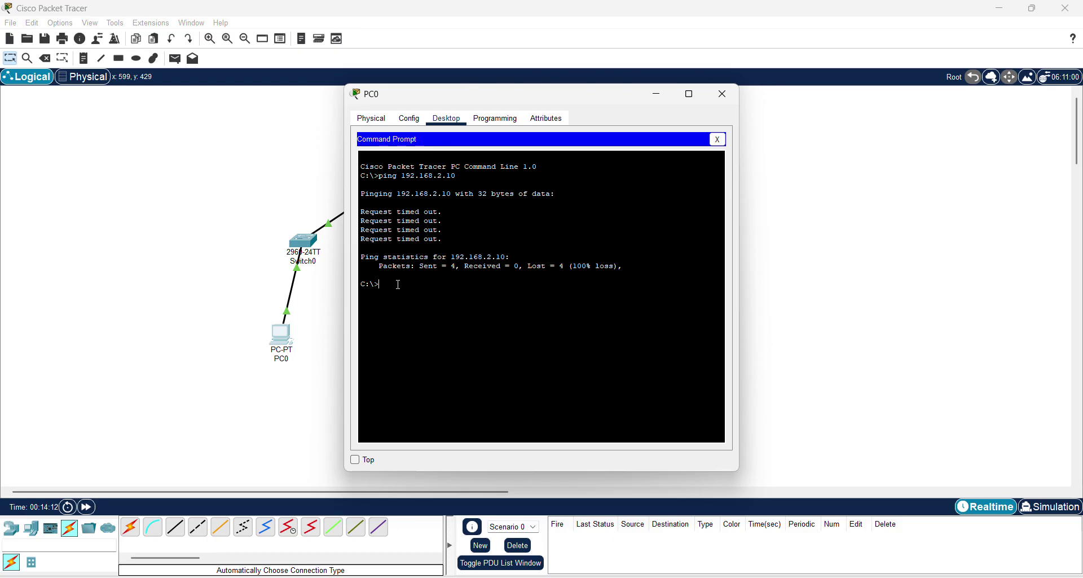
key("Up")
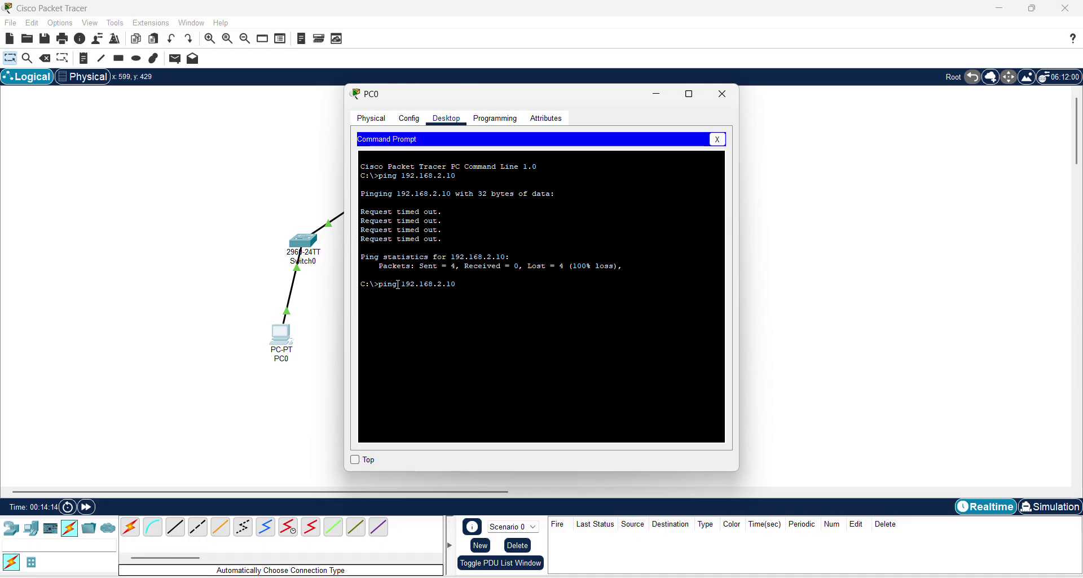
key("Return")
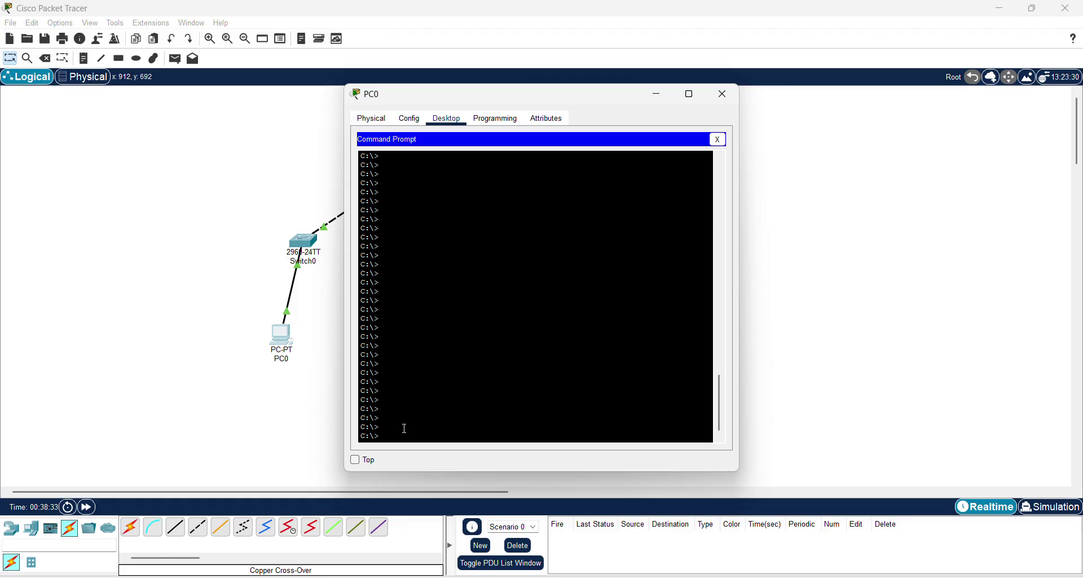
key("Up")
key("Return")
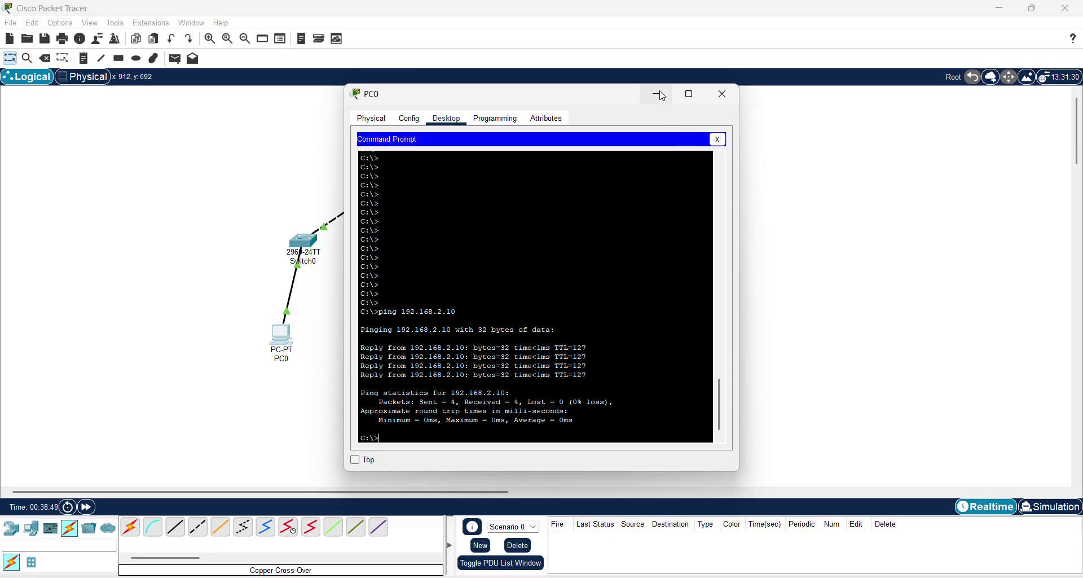
left_click(718, 92)
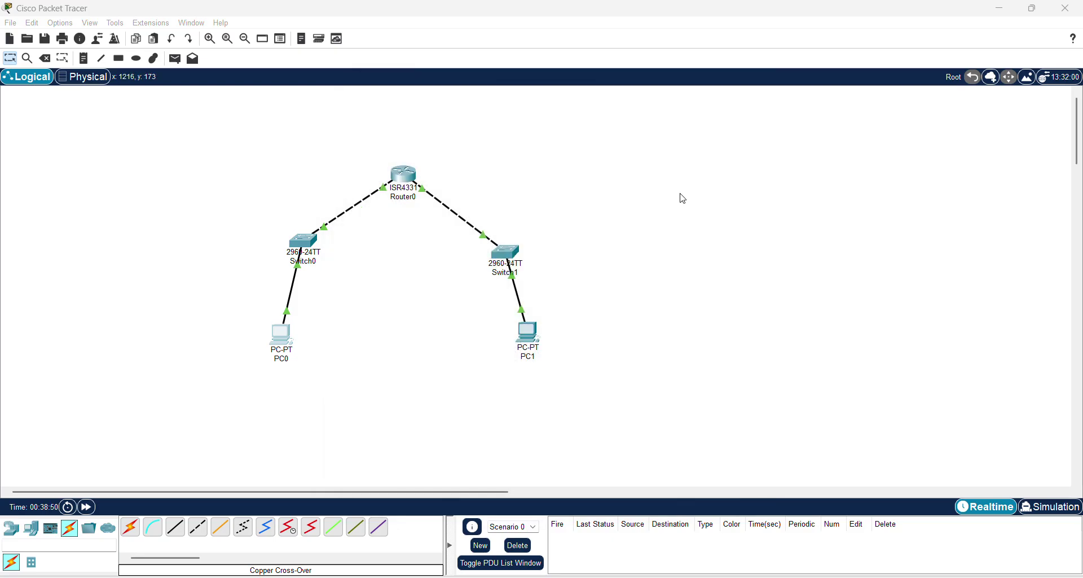
Step: Close PC1's IP configuration and ping 192.168.1.10 from PC1's command prompt to test the reverse direction
left_click(536, 337)
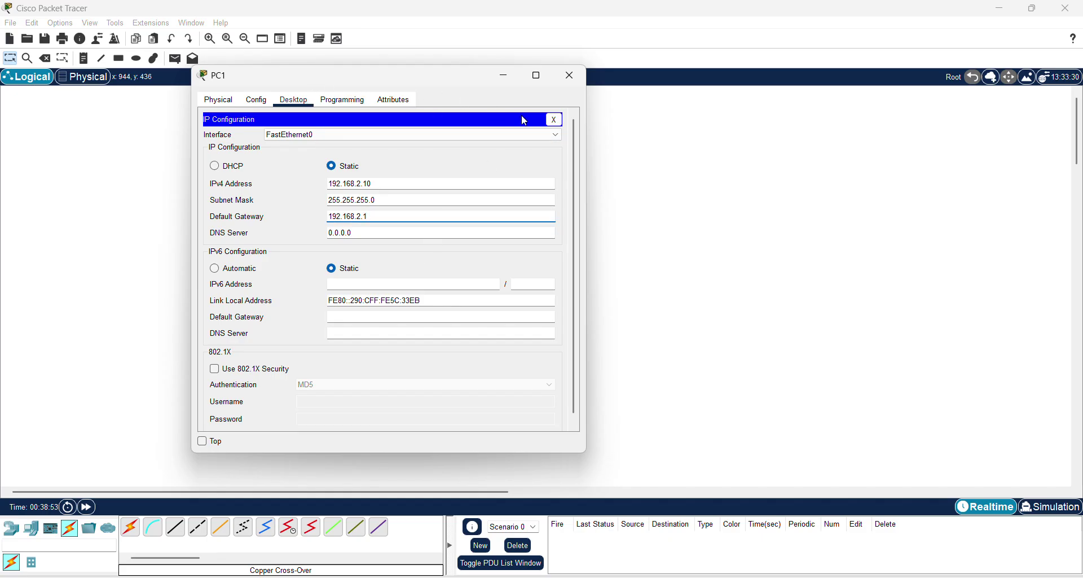
left_click(555, 120)
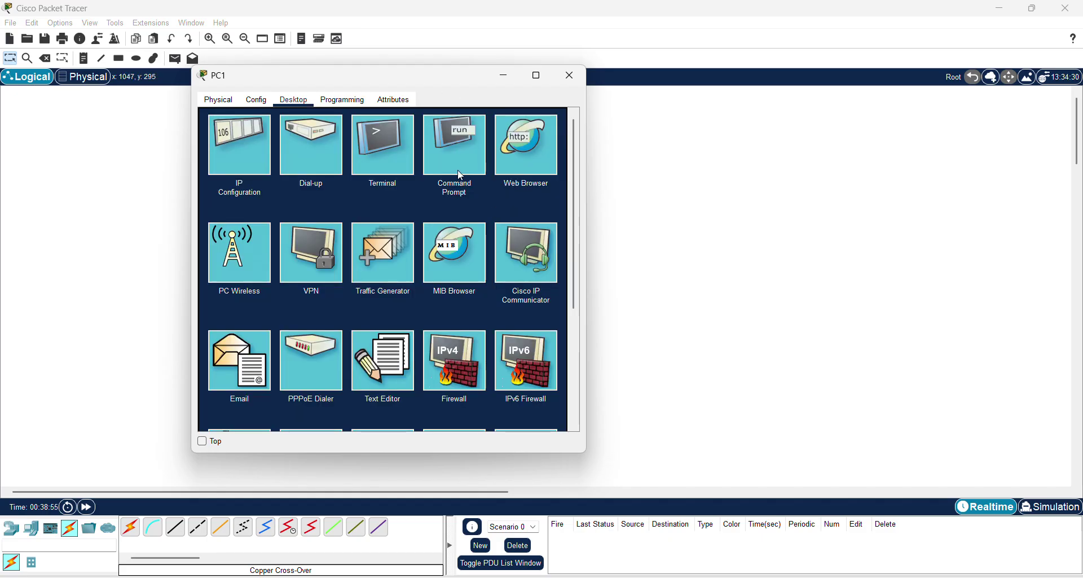
left_click(455, 151)
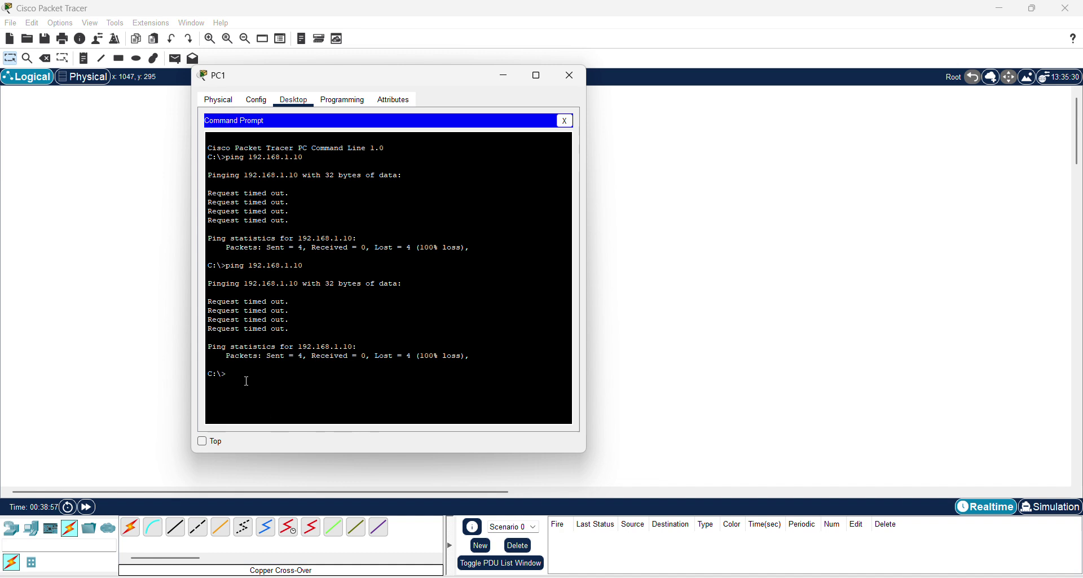
key("Up")
type("1")
type(".168.1.10")
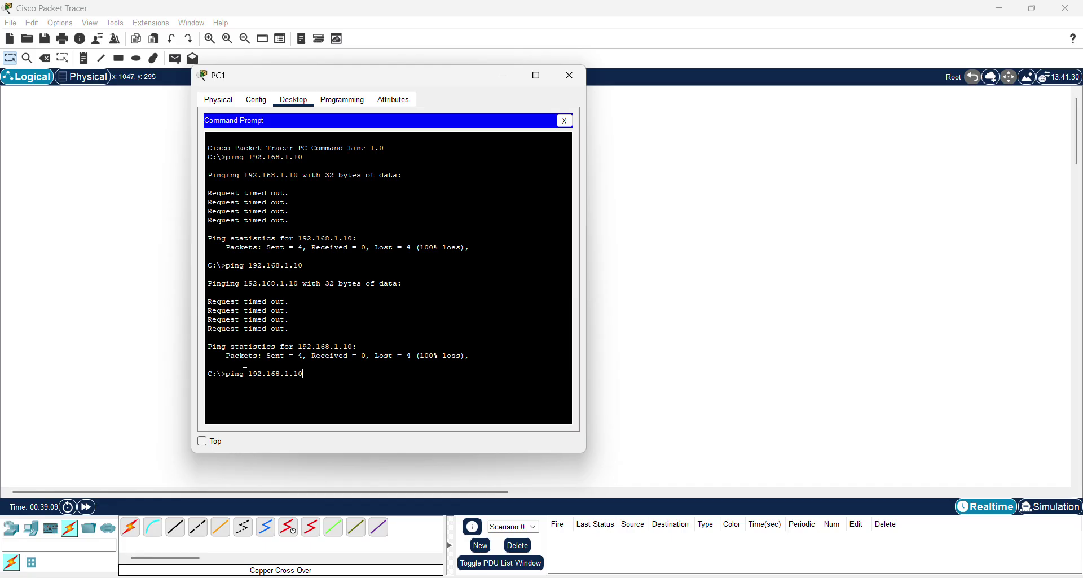
key("Return")
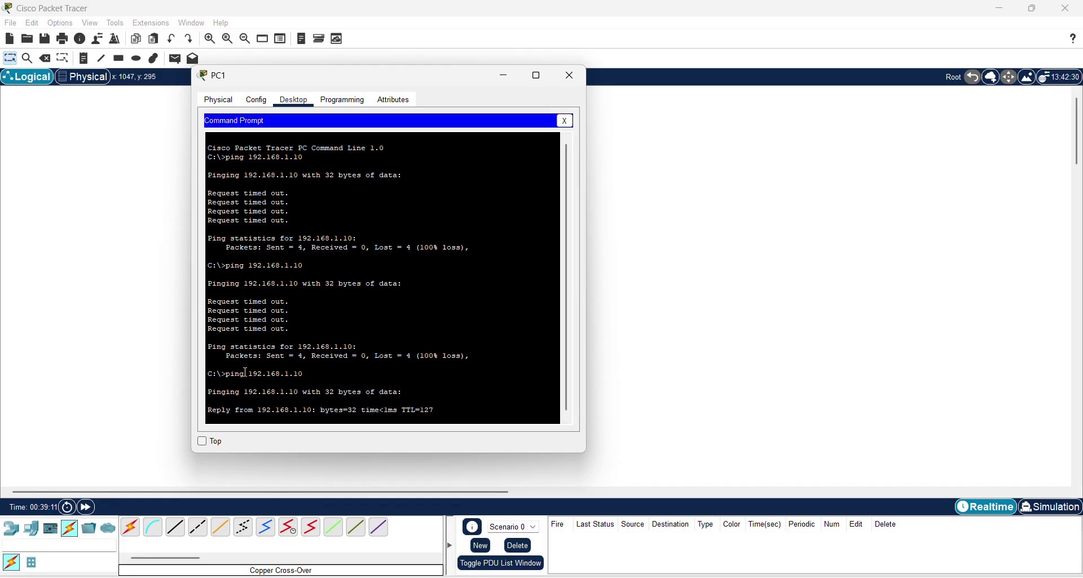